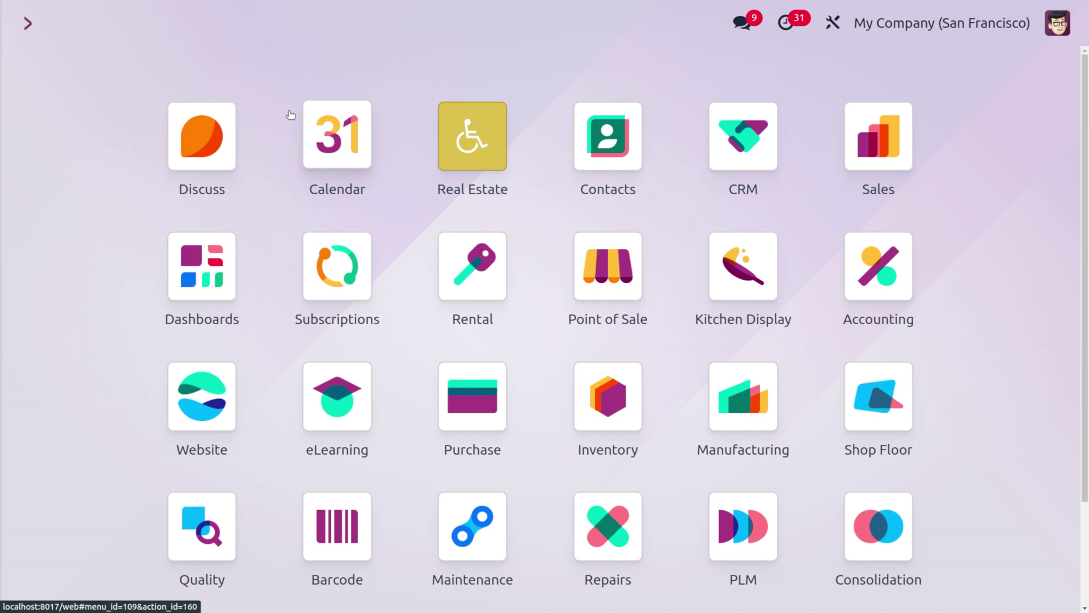
Open the Cheque journal from the Accounting app's journal configuration.
type("acc")
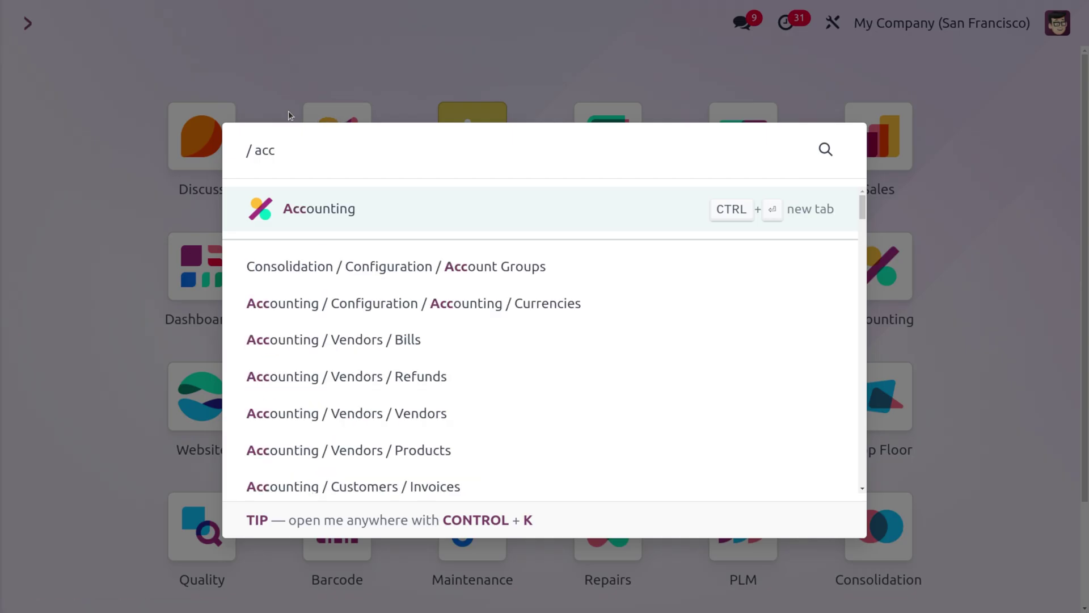
key("Return")
left_click(621, 23)
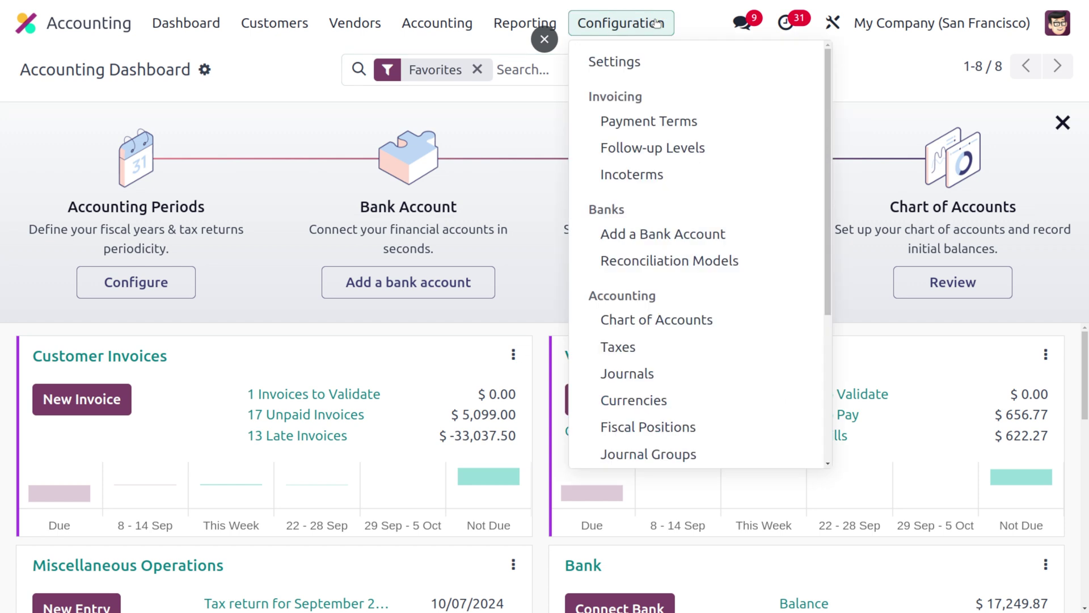
left_click(680, 374)
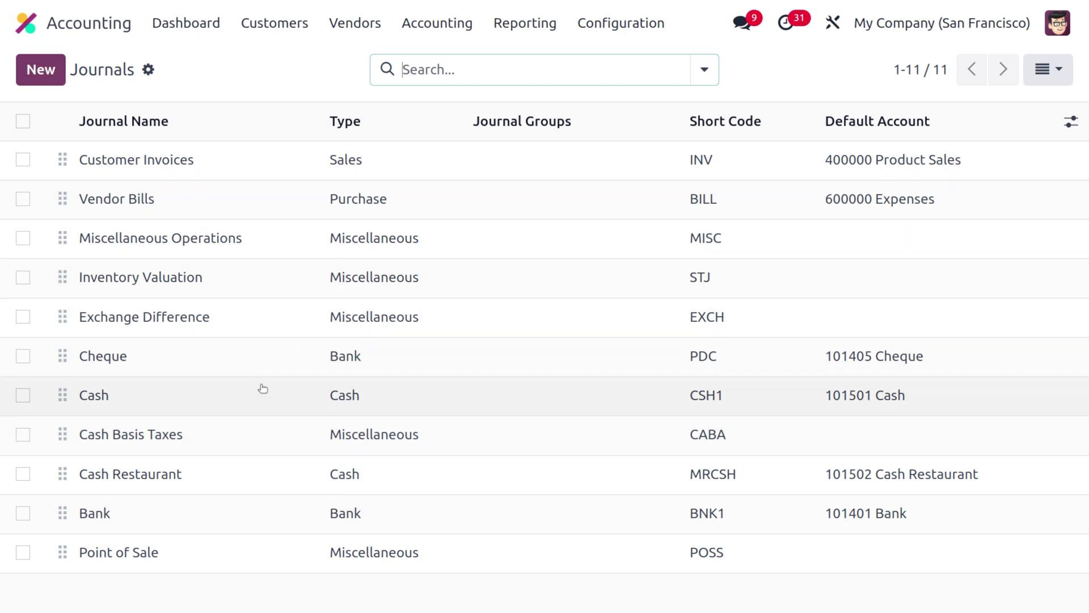
left_click(232, 364)
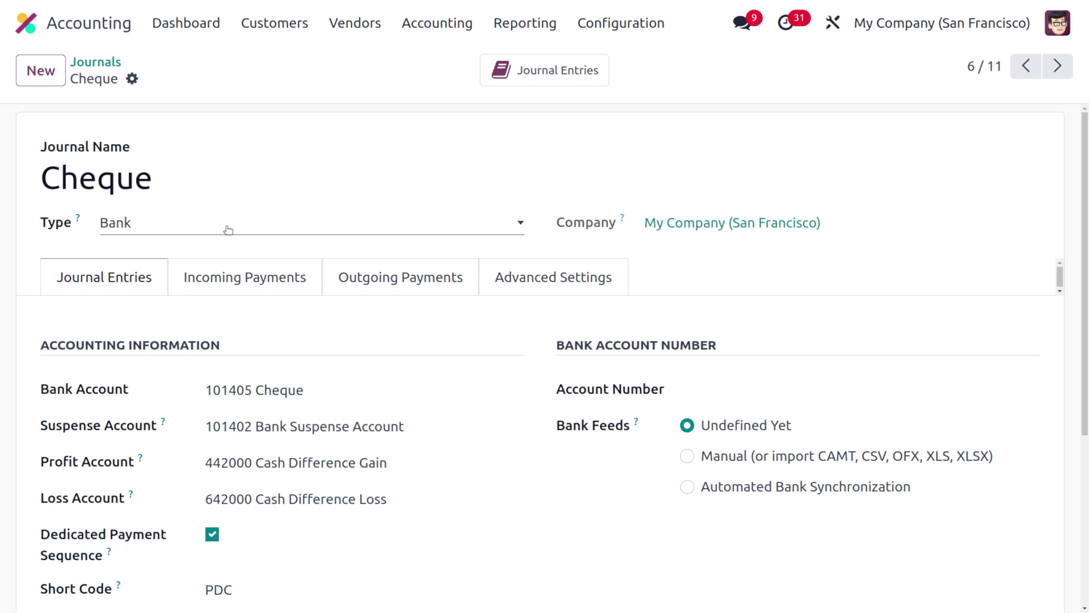
Review the Cheque journal's type options and inspect the records of its linked bank and suspense accounts.
left_click(228, 229)
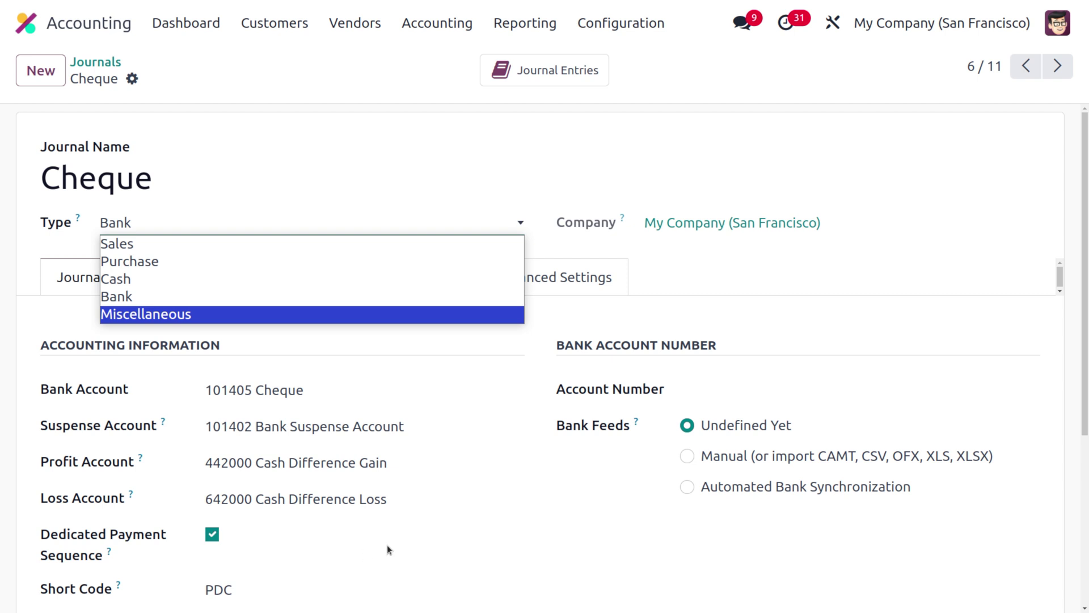
left_click(540, 475)
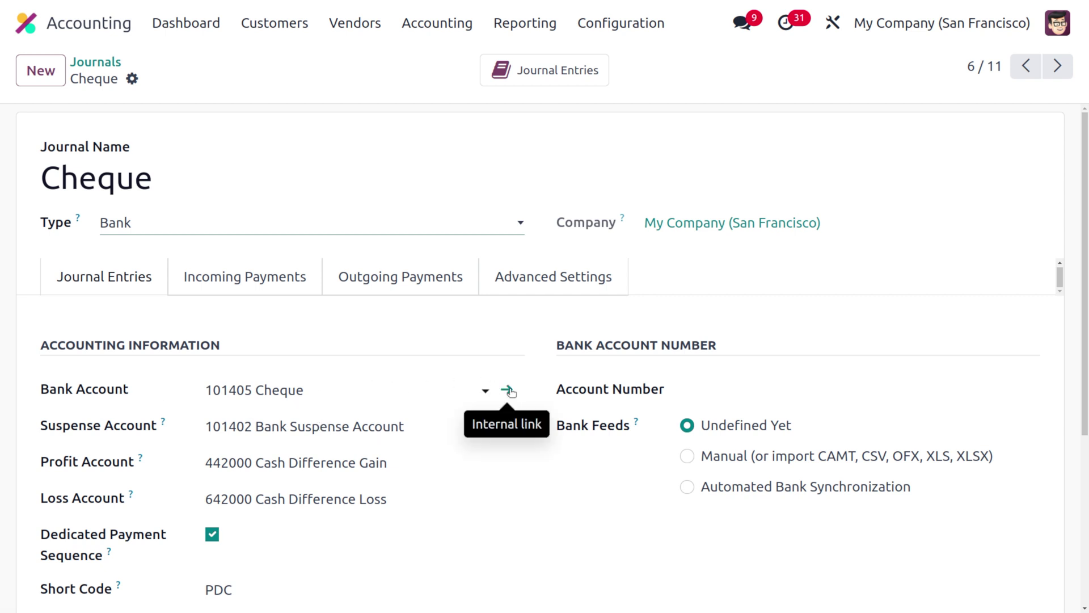
left_click(509, 390)
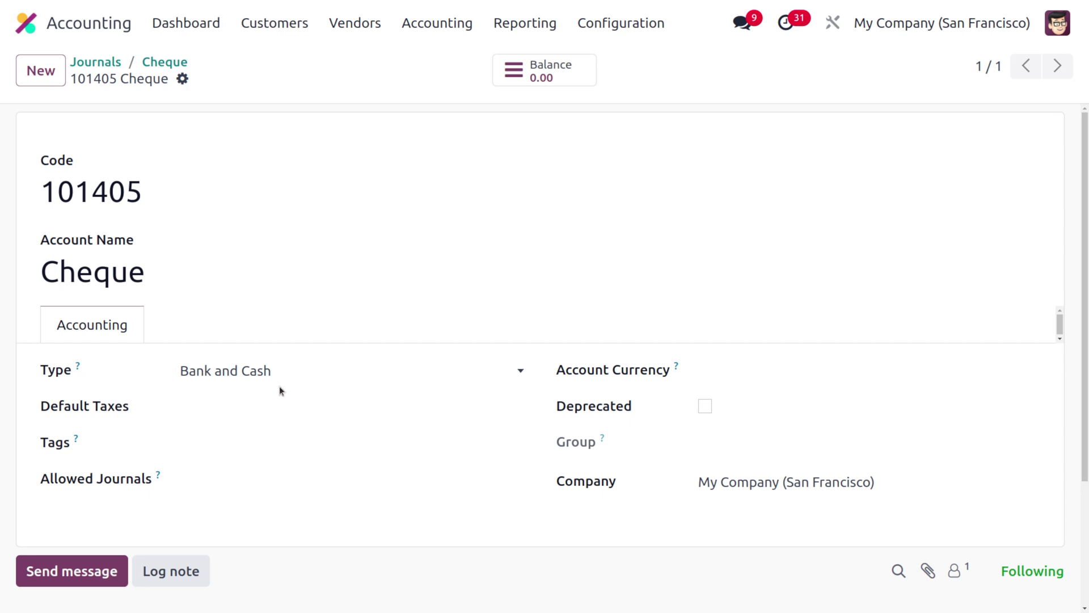
left_click(164, 62)
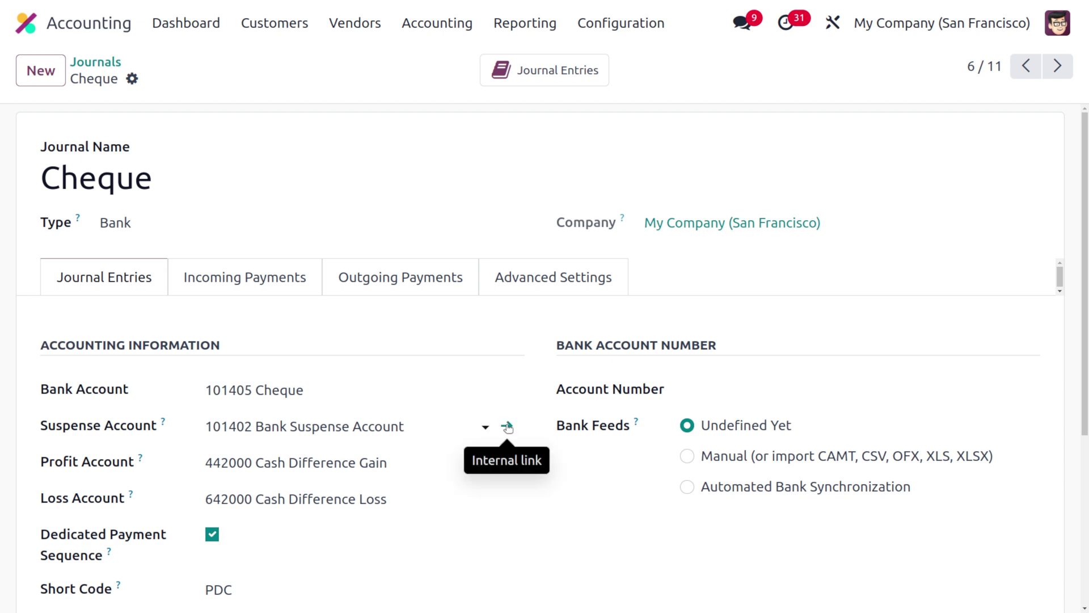
left_click(506, 426)
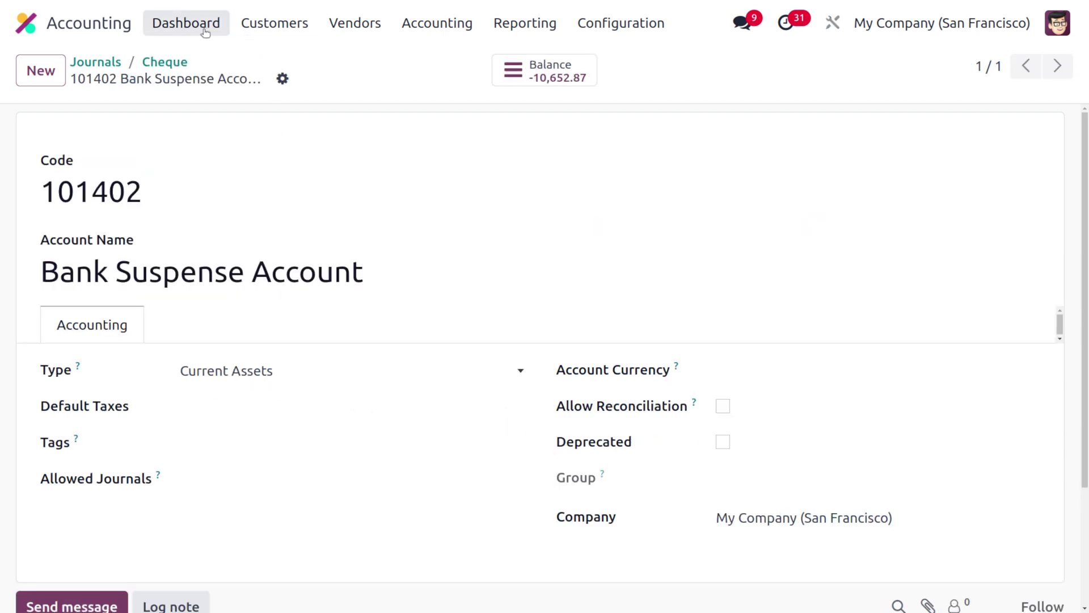
left_click(164, 61)
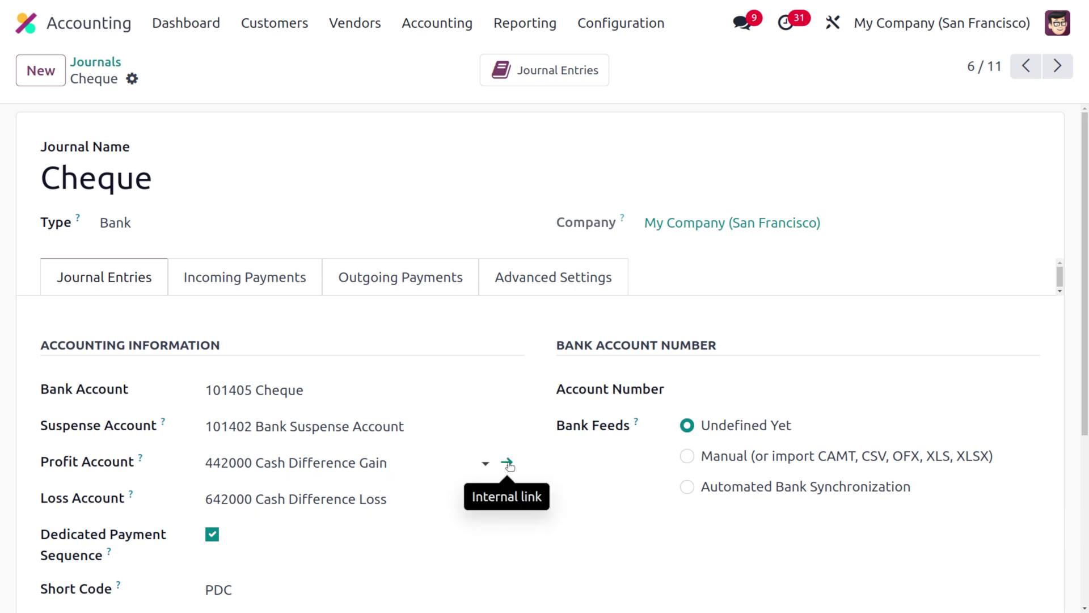
Inspect the Cheque journal's linked profit and loss account records, returning to the journal after each.
left_click(509, 462)
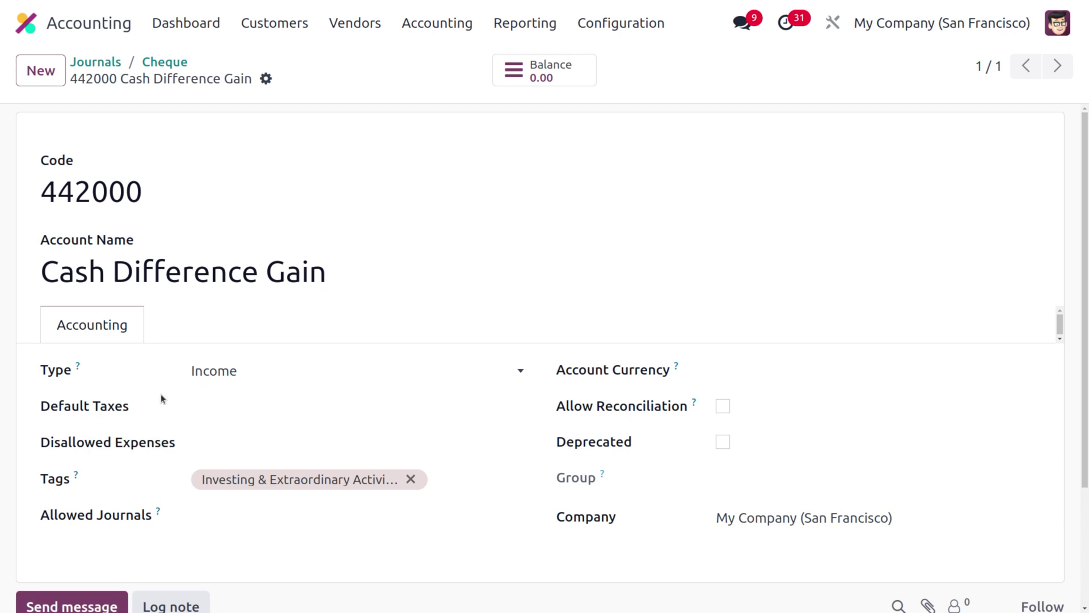
left_click(165, 61)
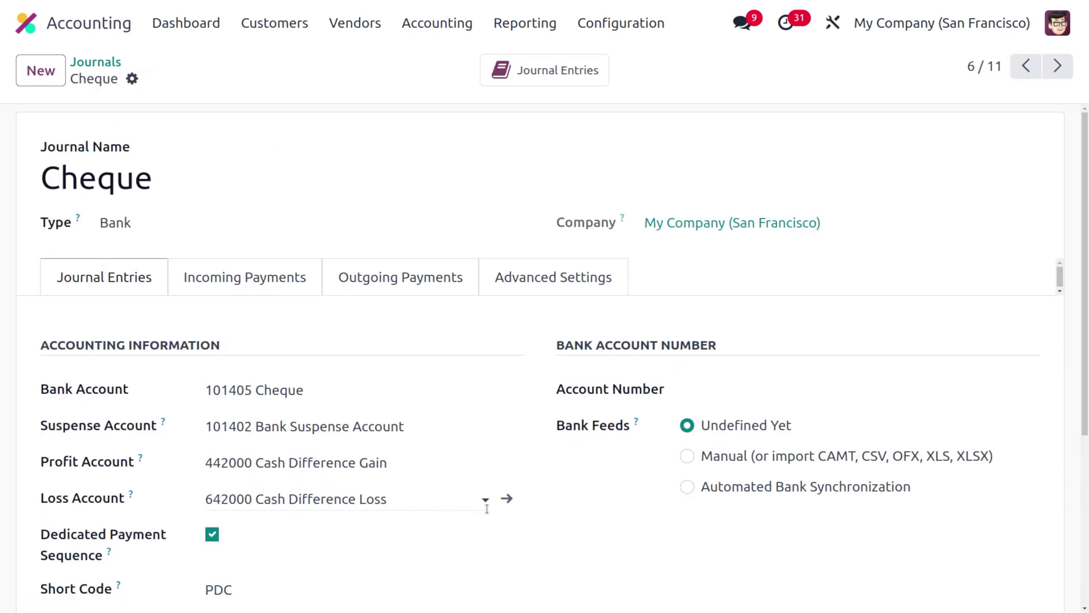
left_click(508, 498)
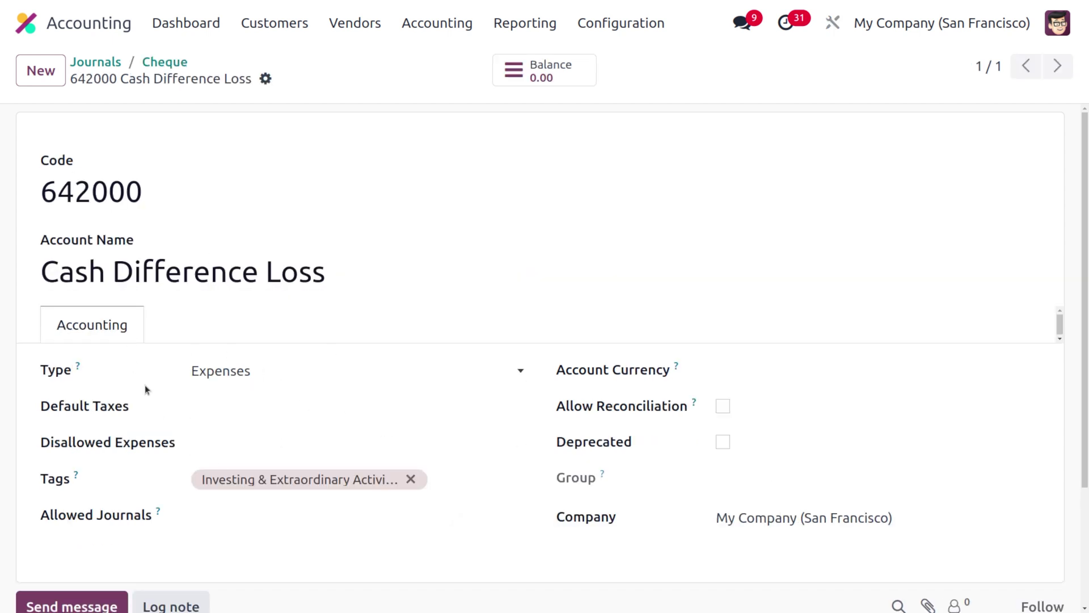
left_click(170, 68)
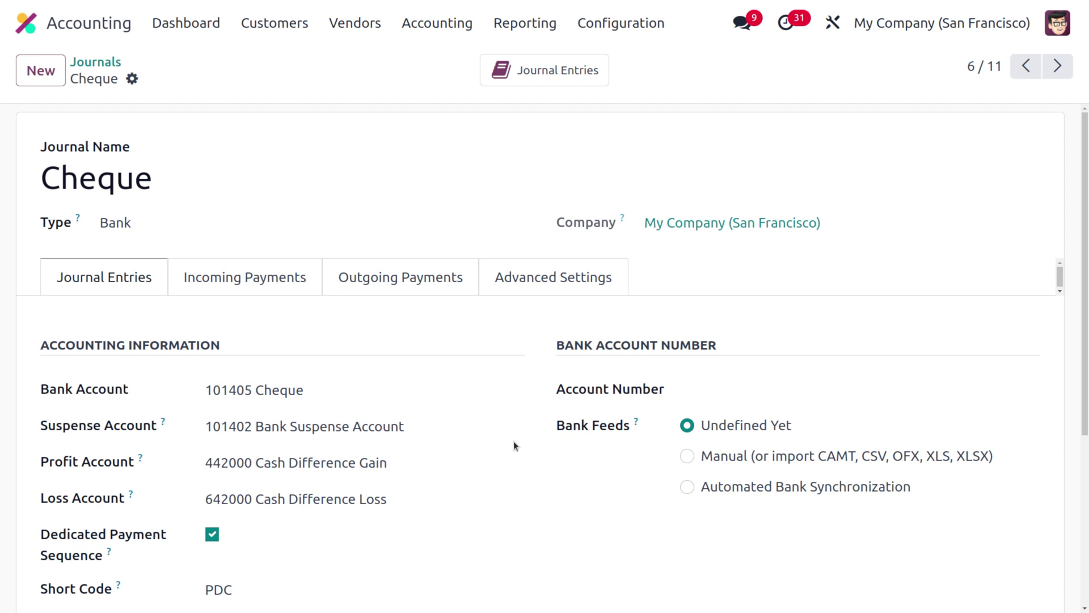
Examine the outstanding receipts account set for the journal's incoming manual payments, and return to the journal.
left_click(263, 277)
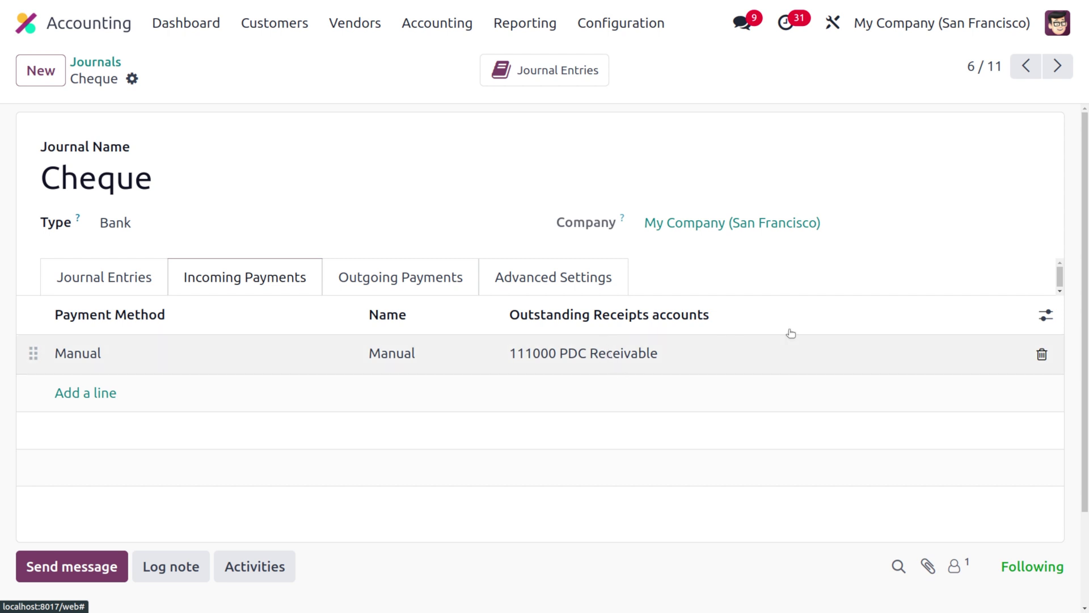
left_click(627, 356)
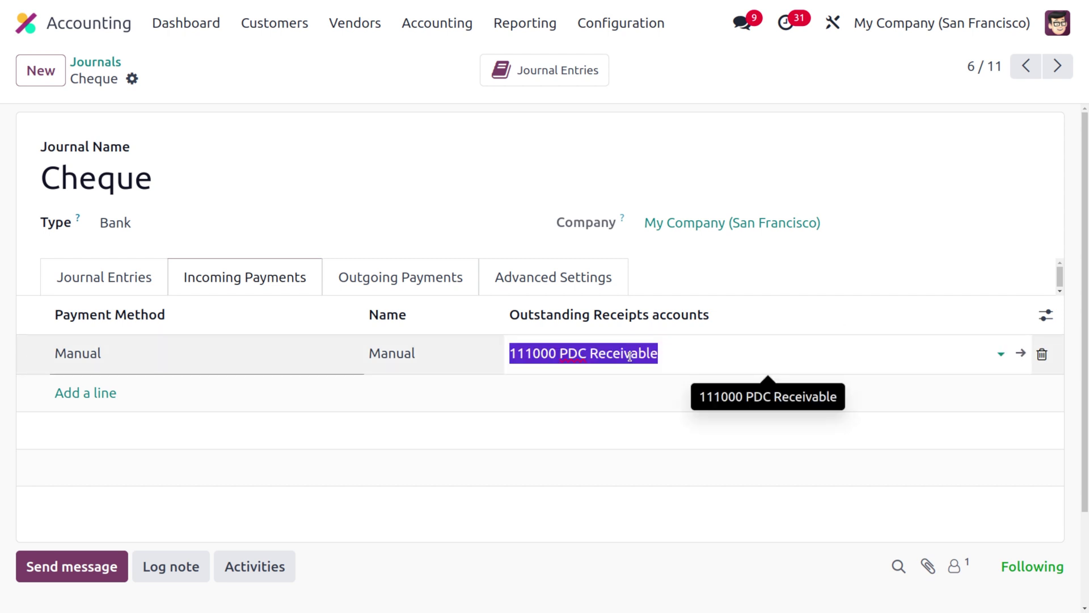
left_click(1021, 353)
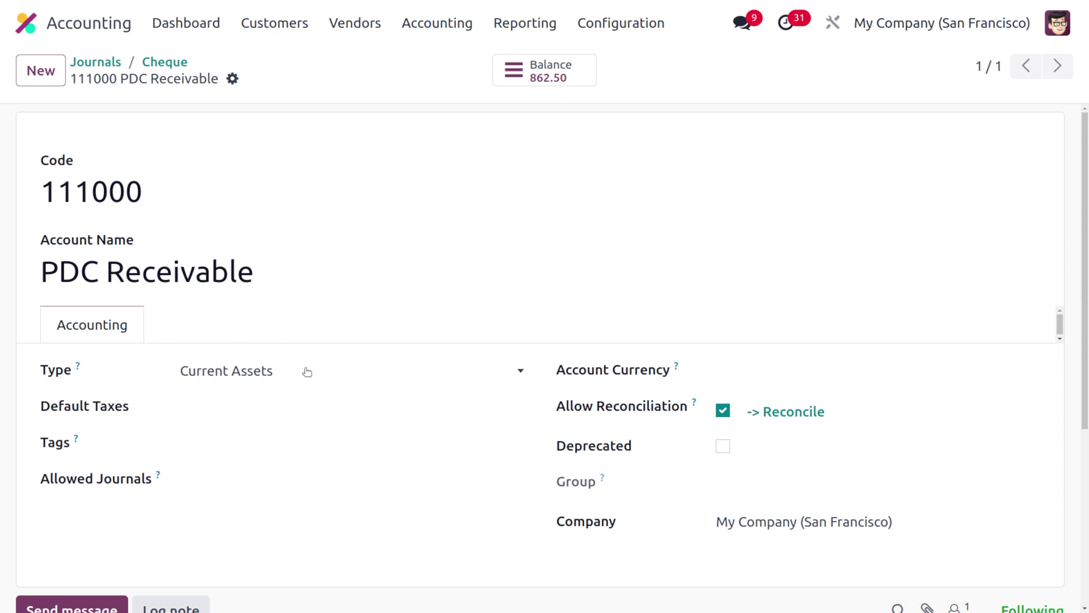
left_click(168, 64)
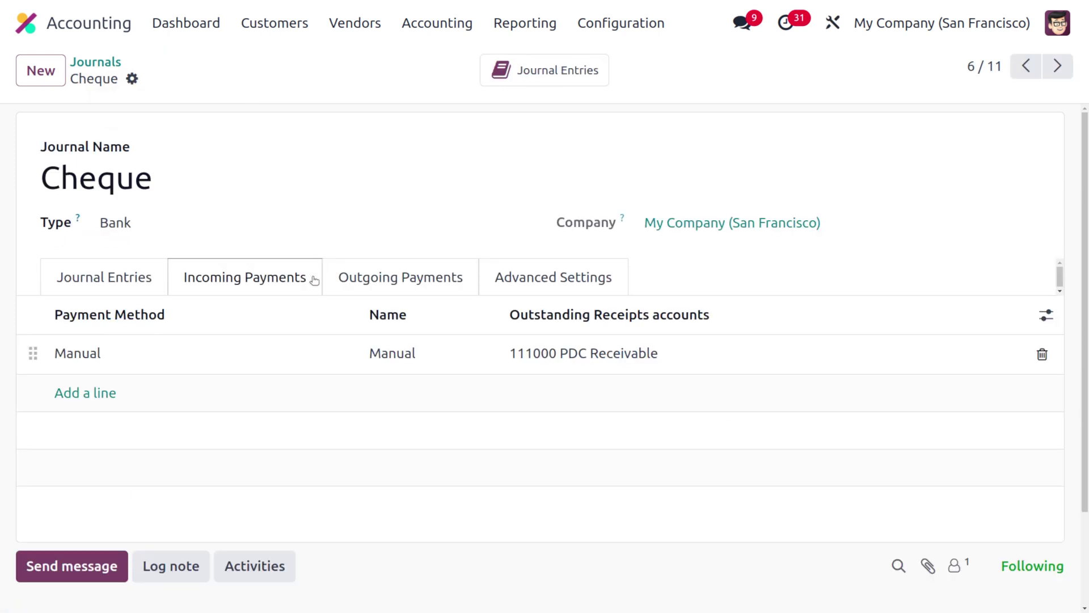
Examine the outstanding payments account set for the journal's outgoing manual payments, and return to the journal.
left_click(400, 289)
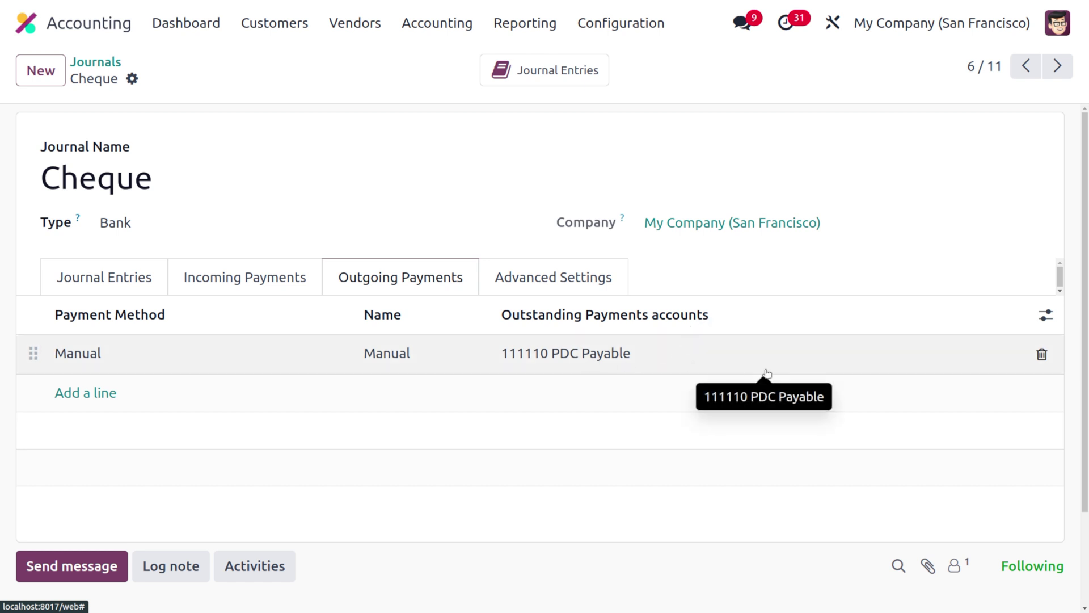
left_click(612, 356)
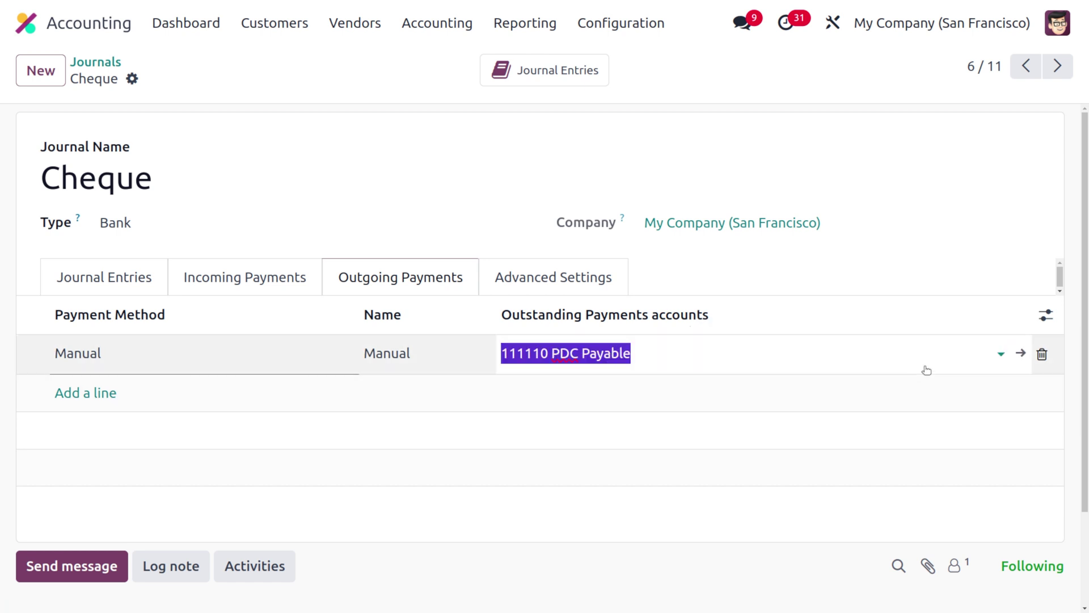
left_click(1020, 354)
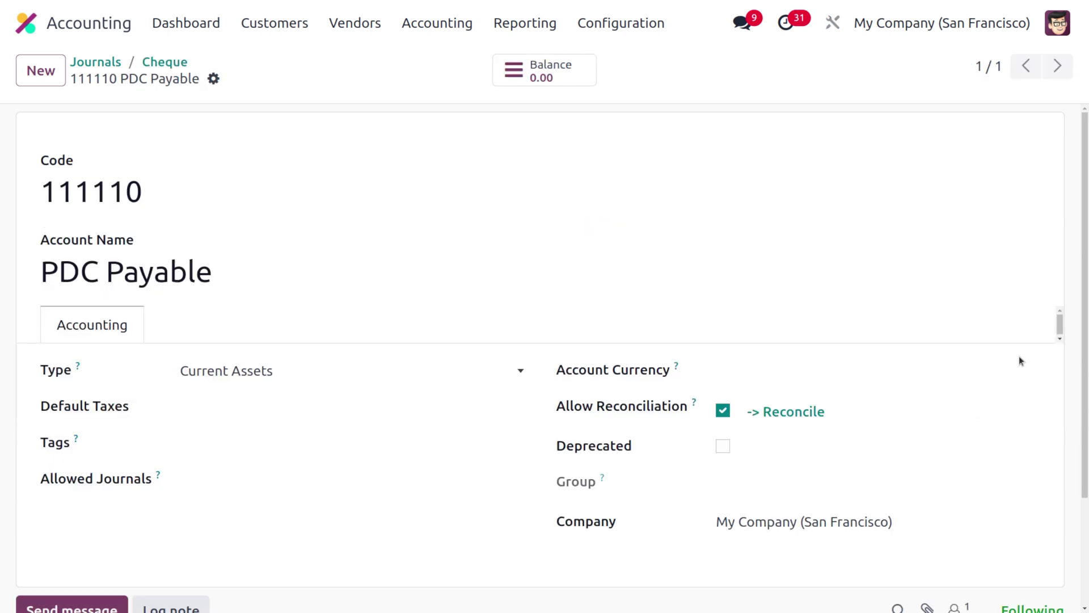
left_click(165, 62)
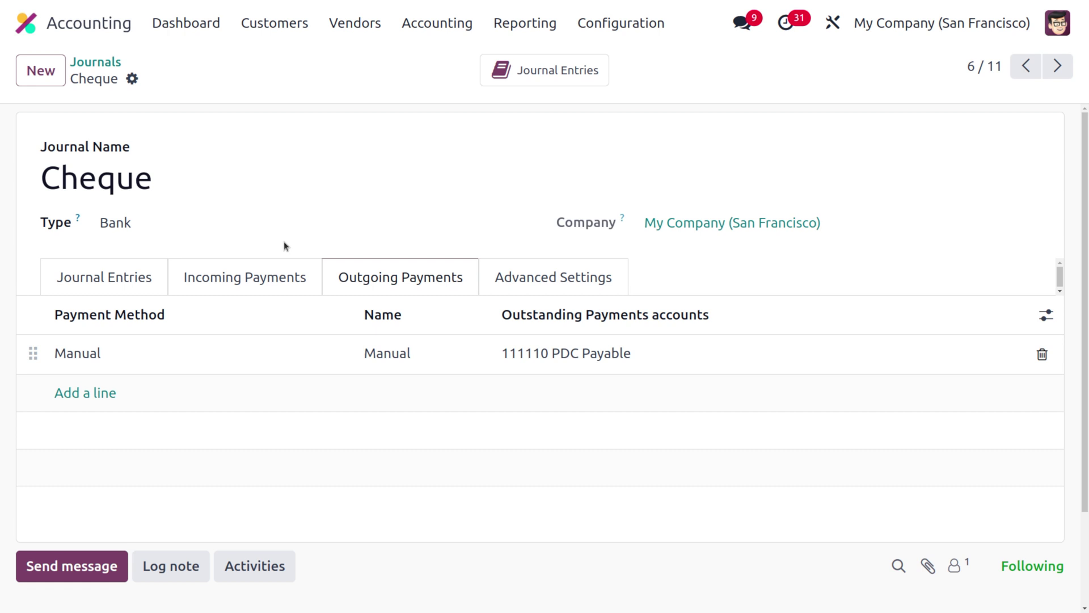
Create a new customer invoice and select the customer by searching for part of the name.
left_click(287, 22)
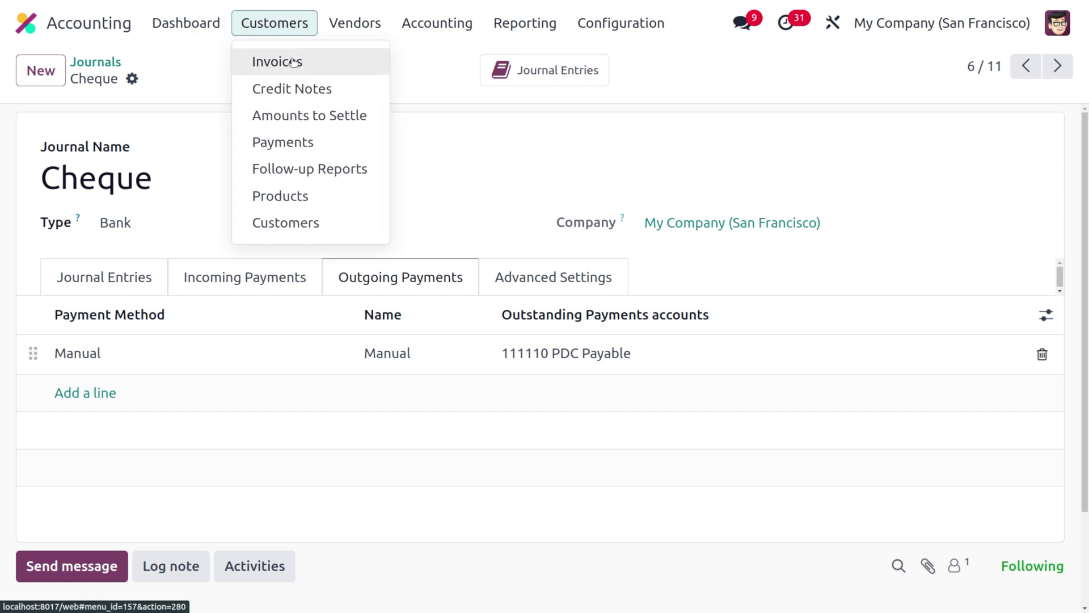
left_click(293, 62)
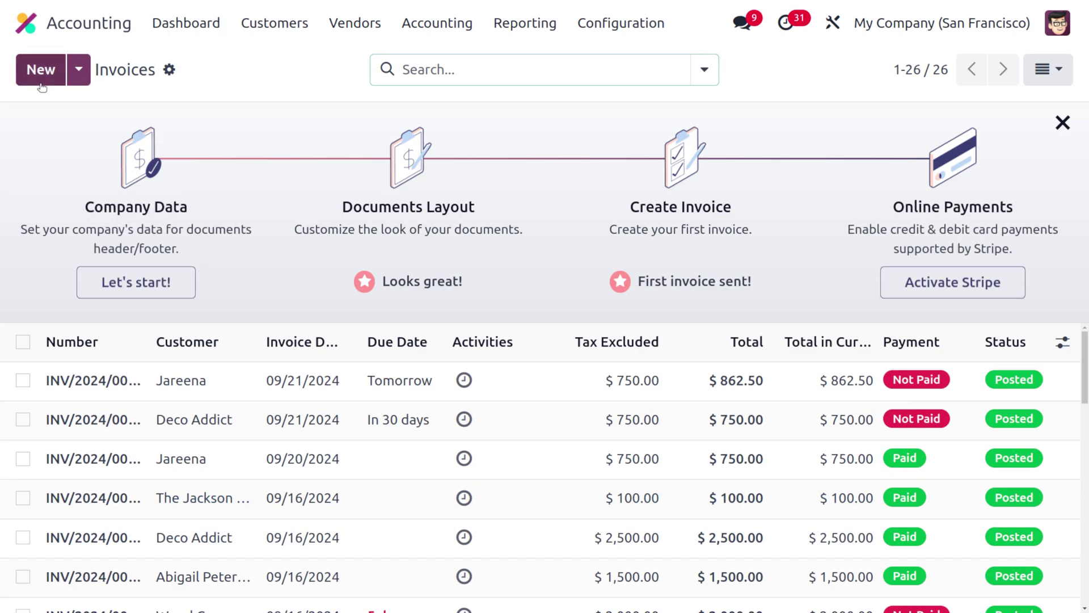
left_click(41, 70)
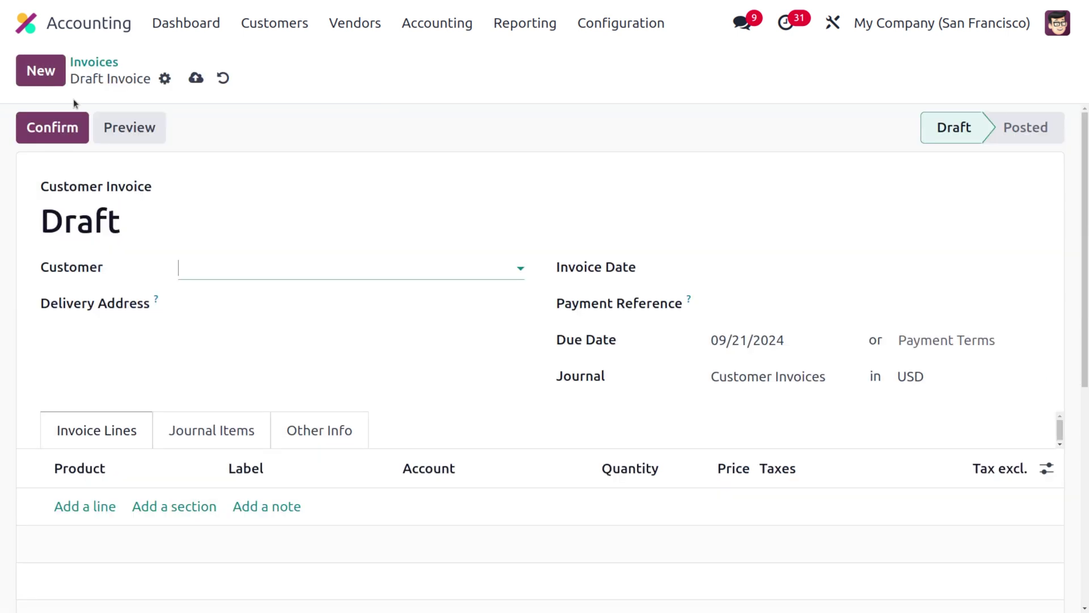
left_click(250, 271)
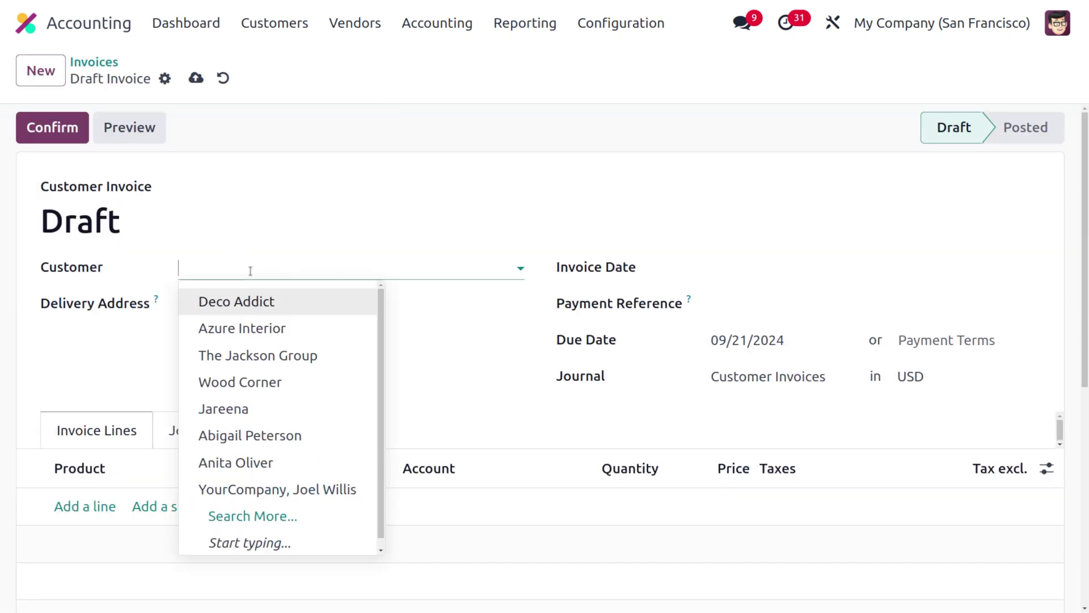
type("joh")
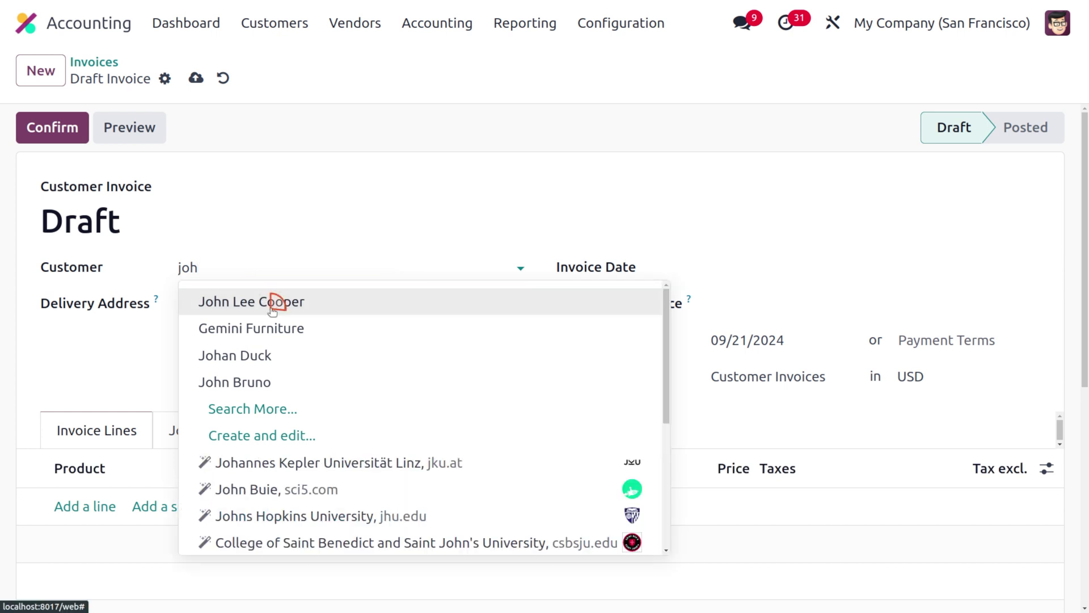
left_click(272, 301)
Set the invoice date to 09/21/2024 and the due date to 09/23/2024, and save the draft invoice.
left_click(752, 279)
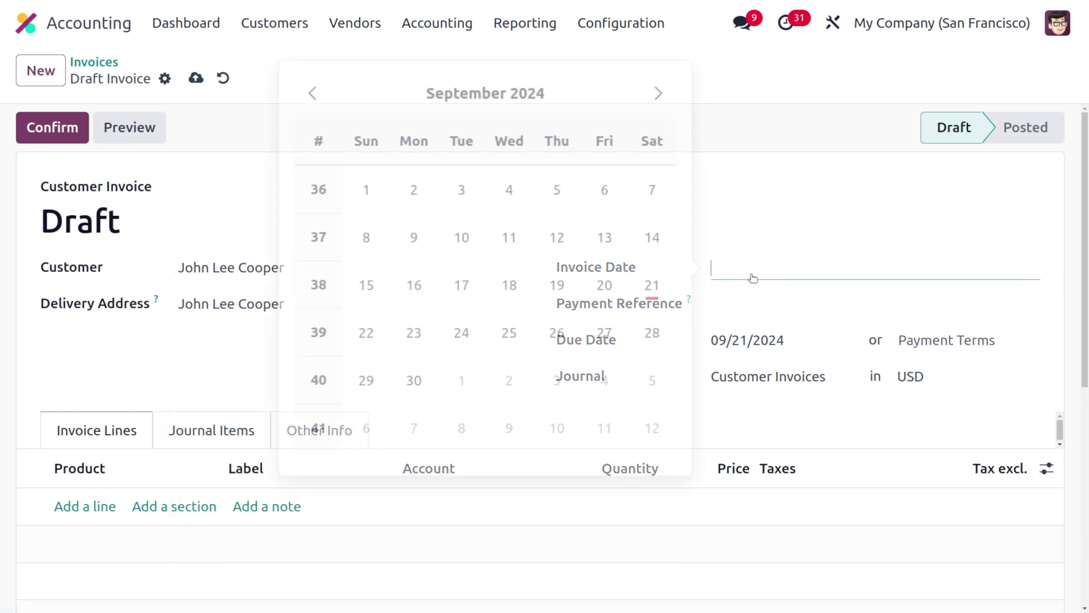
left_click(670, 285)
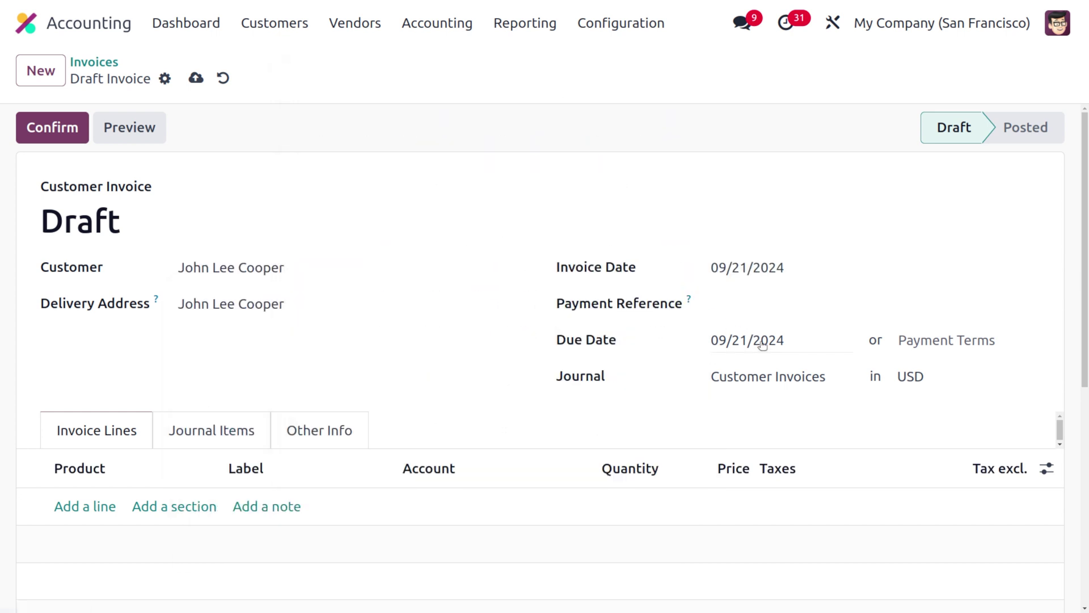
left_click(770, 343)
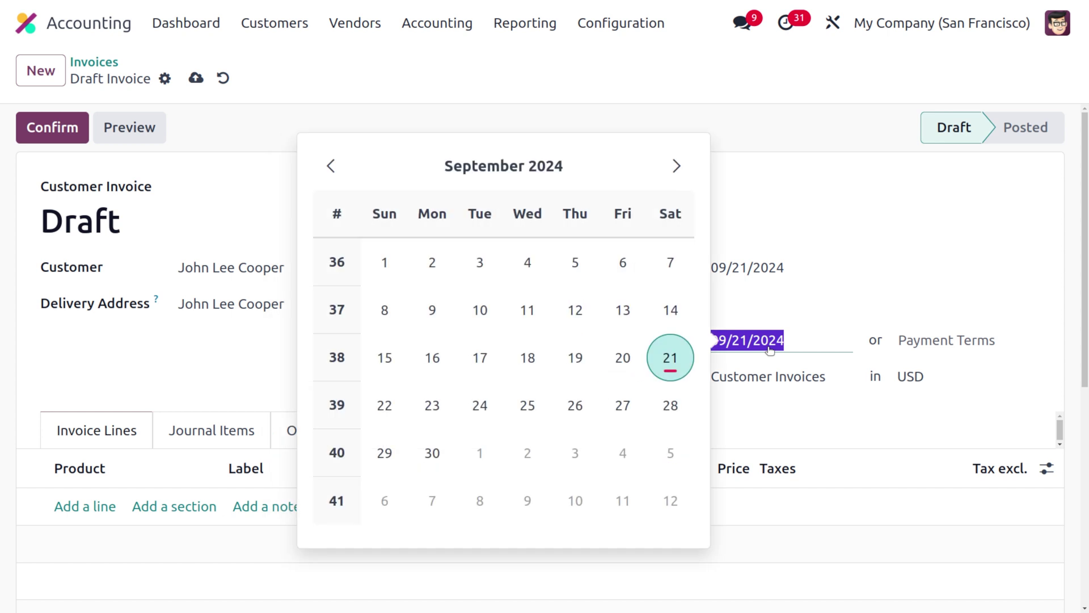
left_click(432, 405)
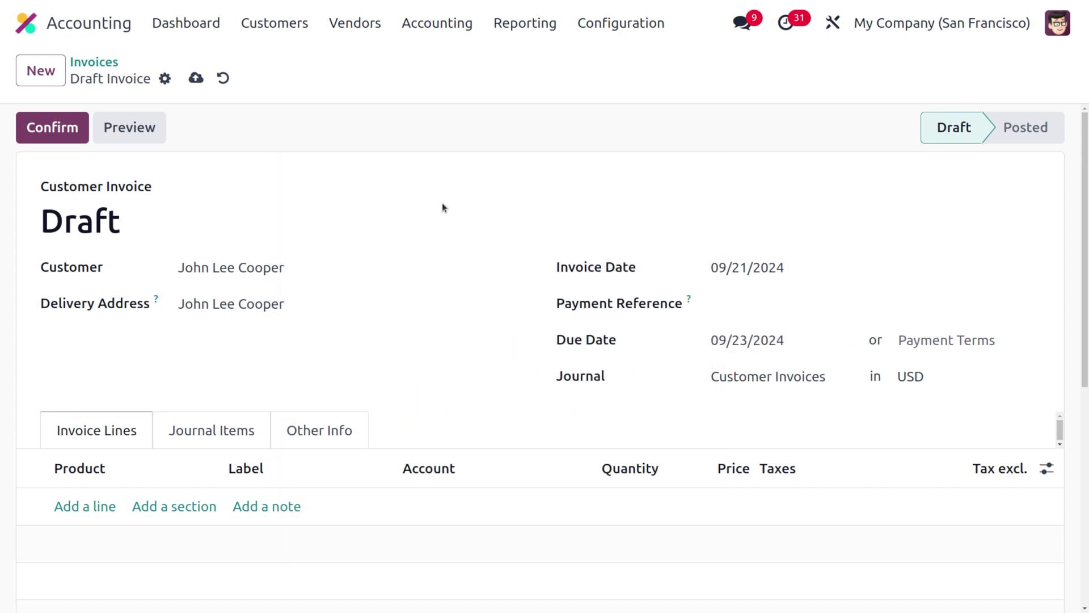
left_click(197, 79)
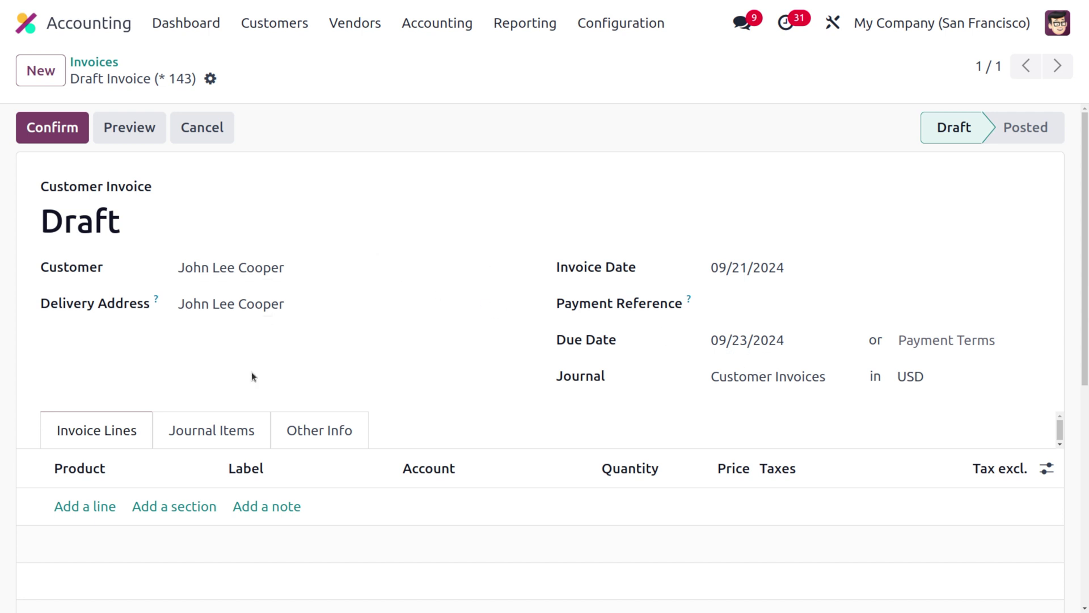
Add an invoice line for the product [DESK0005] Customizable Desk (Custom, White).
scroll(257, 350, "down", 3)
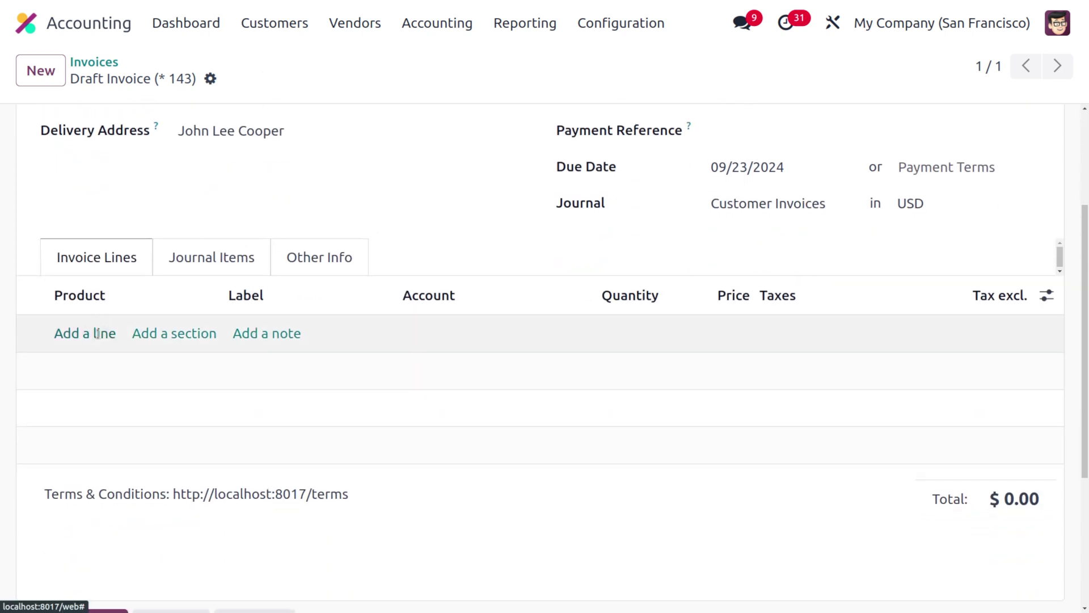
left_click(101, 335)
left_click(98, 334)
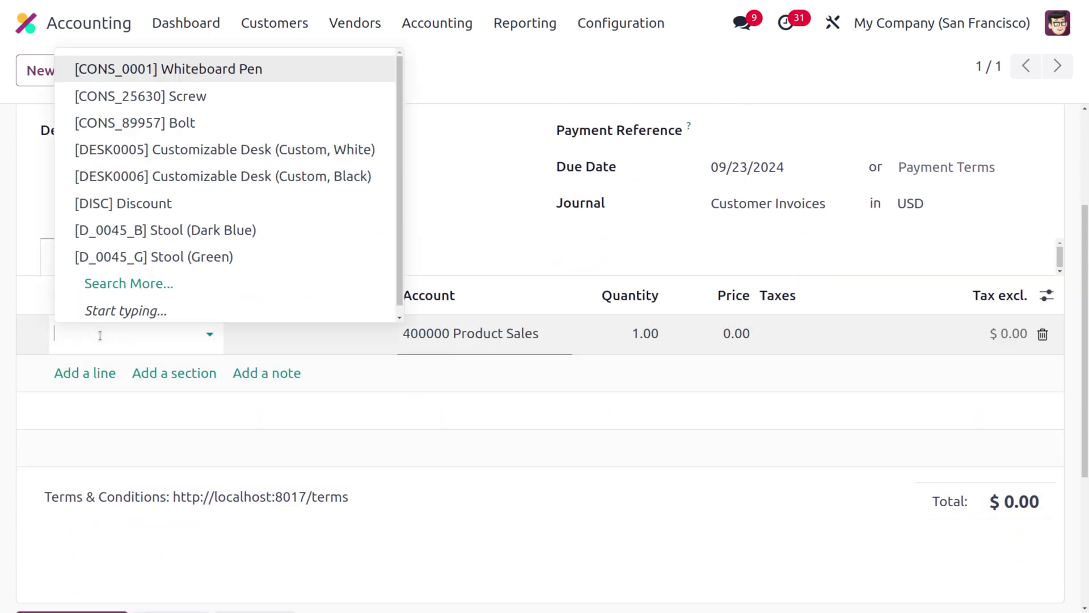
left_click(244, 149)
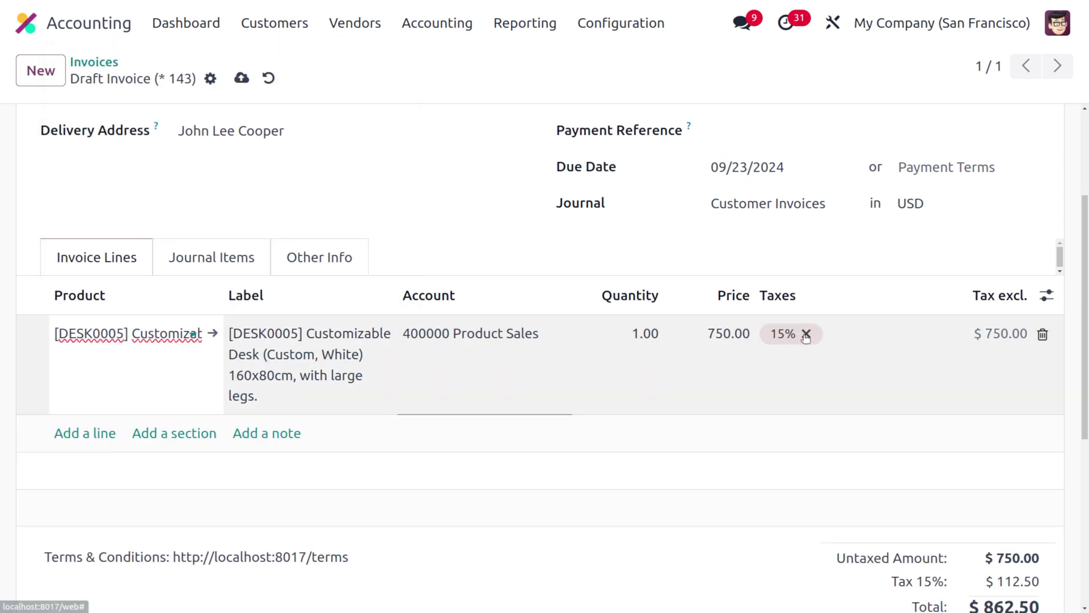
Remove the 15% tax from the desk invoice line, set its price to 1000, and save the draft invoice.
left_click(805, 334)
left_click(736, 333)
type("1000")
left_click(494, 175)
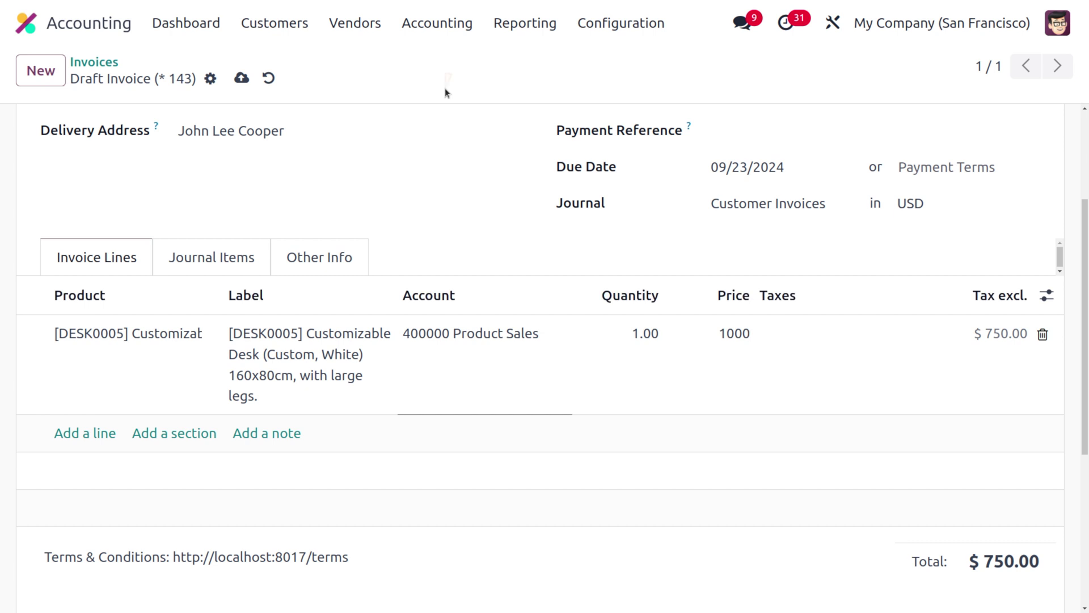
left_click(242, 78)
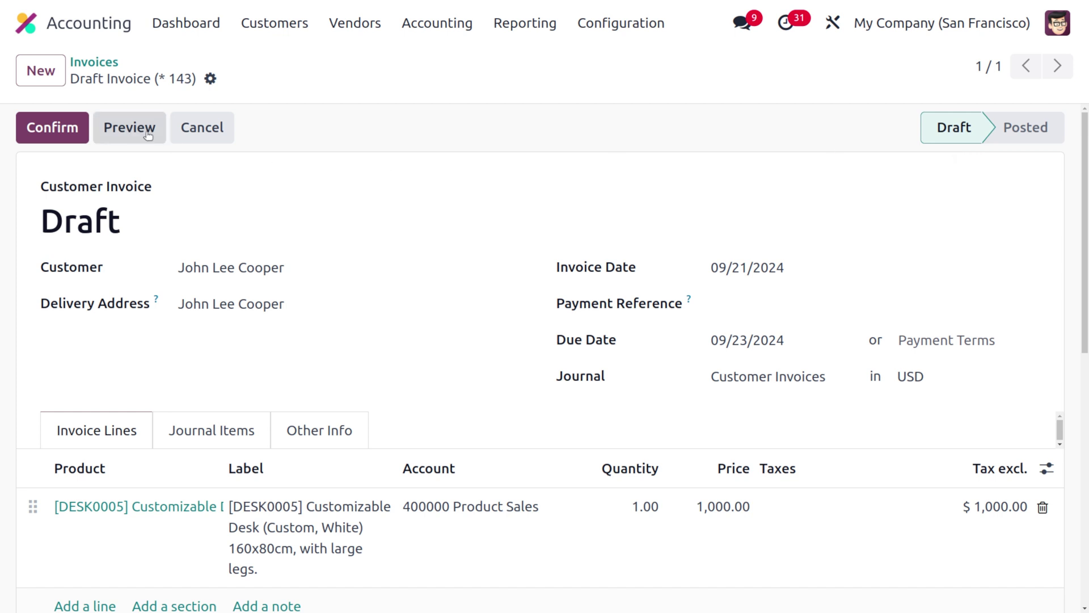
Confirm the customer invoice and review the posted document.
left_click(64, 132)
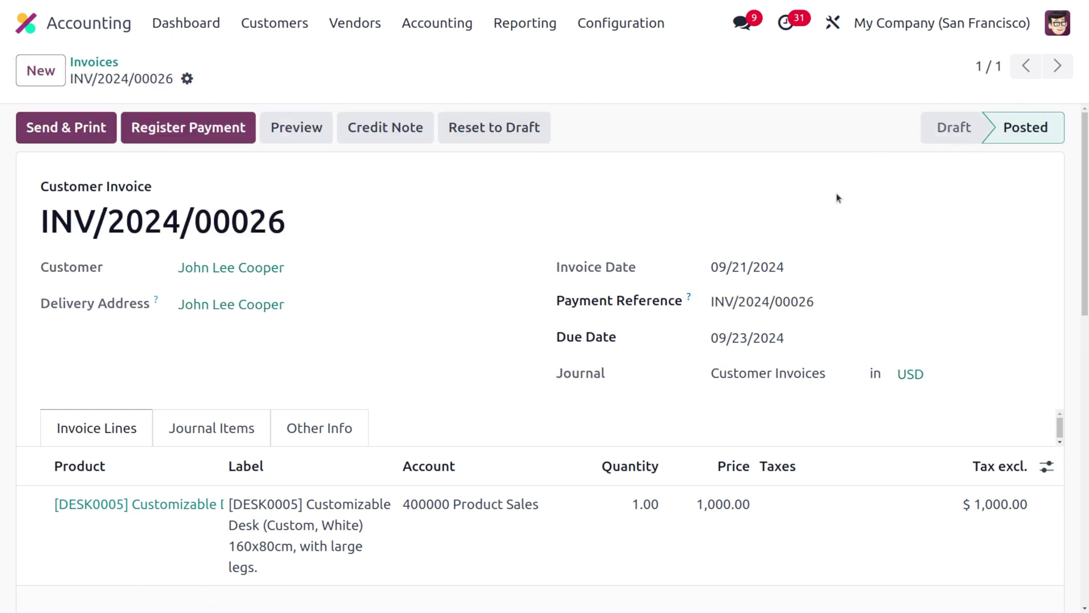
scroll(692, 219, "down", 6)
scroll(691, 219, "up", 6)
Open the Partner Ledger report and collapse the expanded partner entries.
left_click(598, 27)
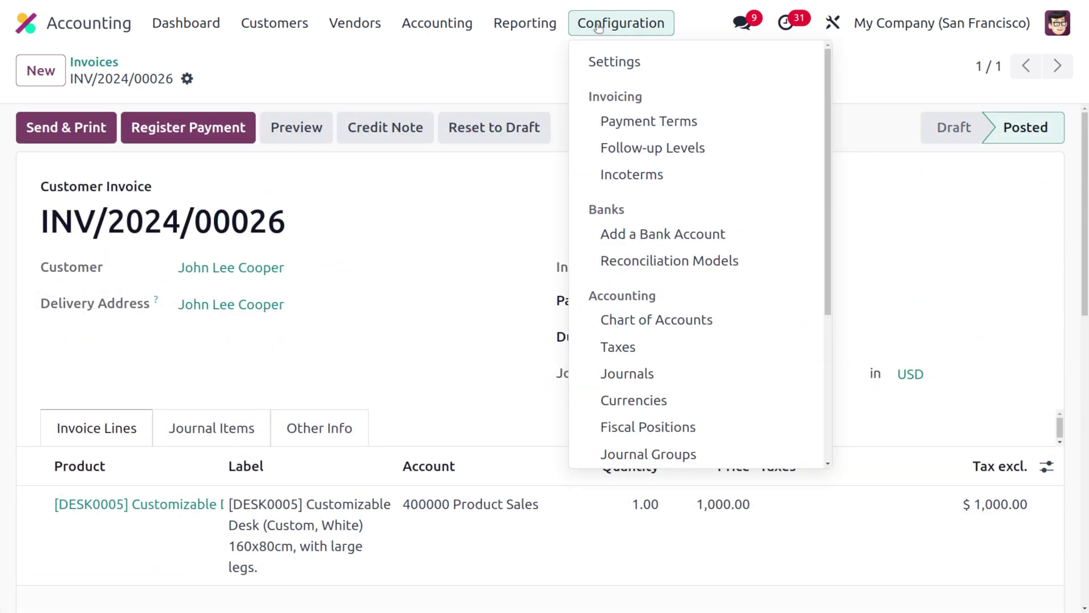
left_click(508, 25)
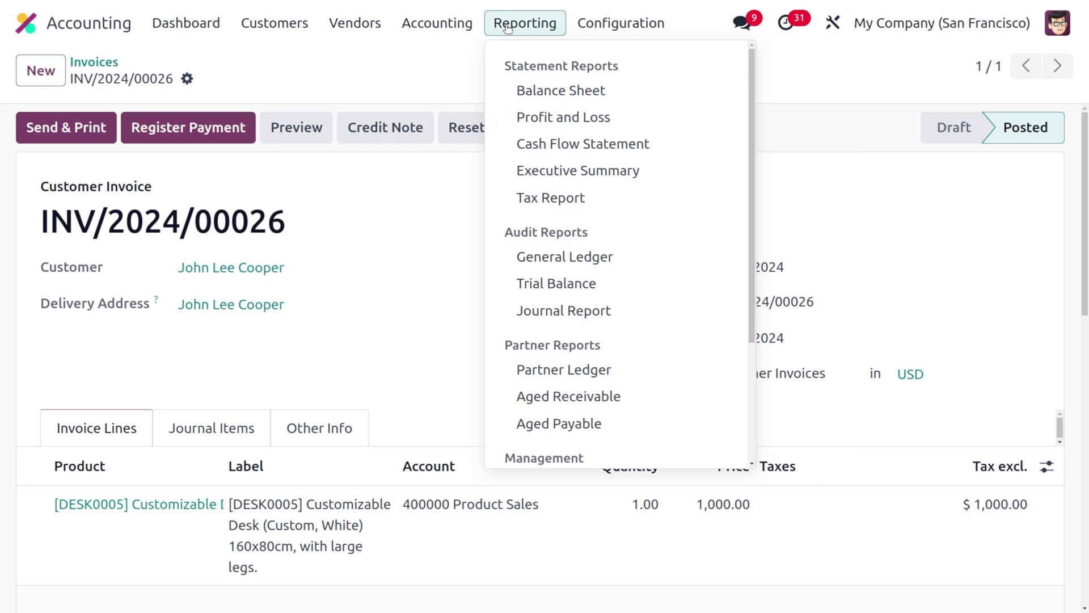
left_click(580, 371)
scroll(587, 310, "down", 2)
scroll(588, 310, "up", 4)
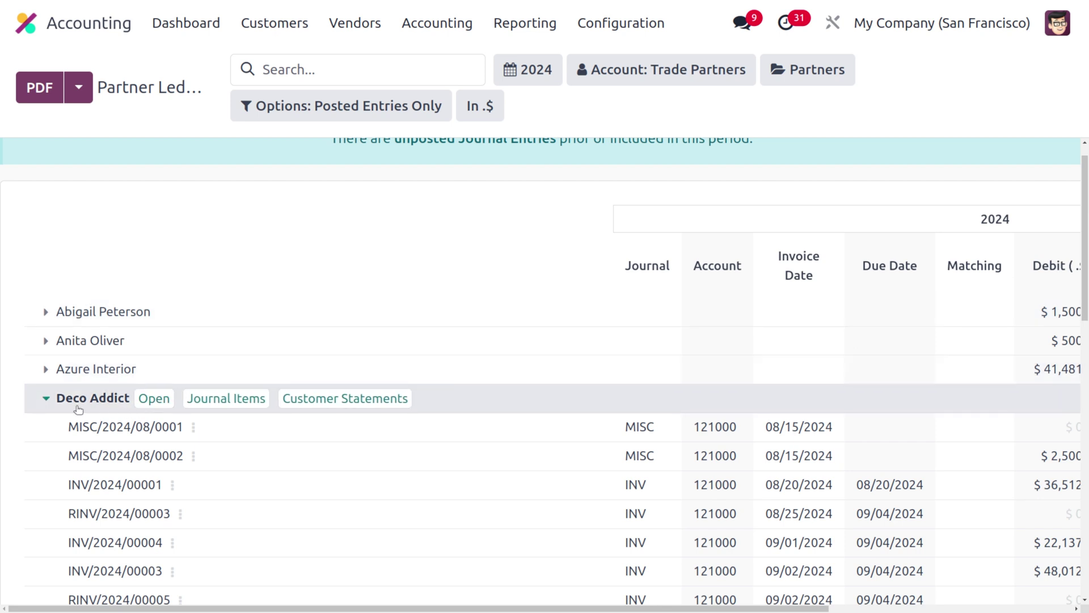
left_click(47, 398)
scroll(260, 418, "down", 3)
scroll(261, 418, "up", 2)
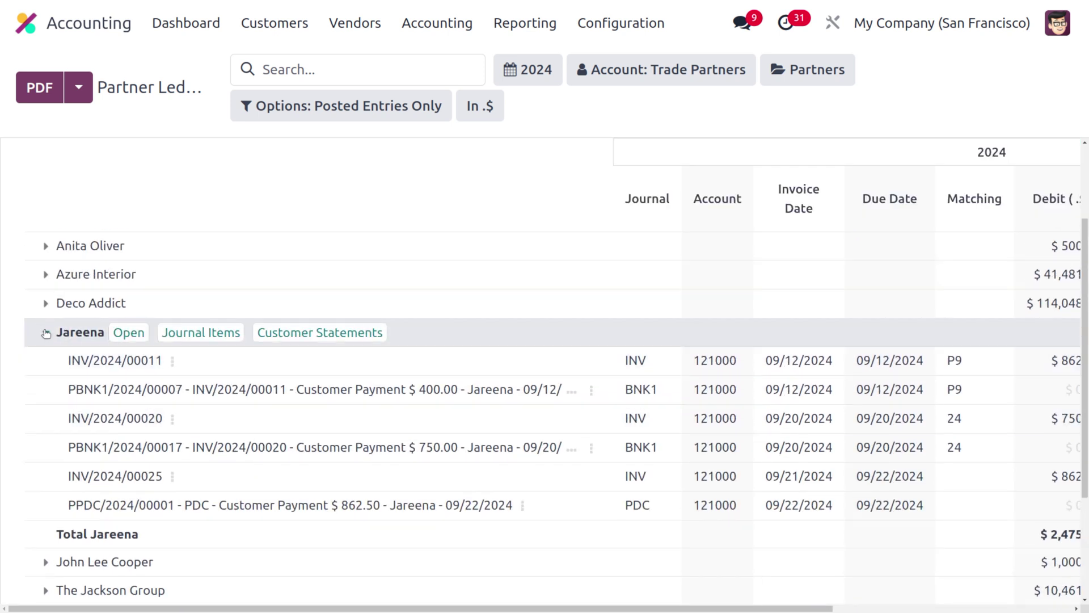
left_click(46, 333)
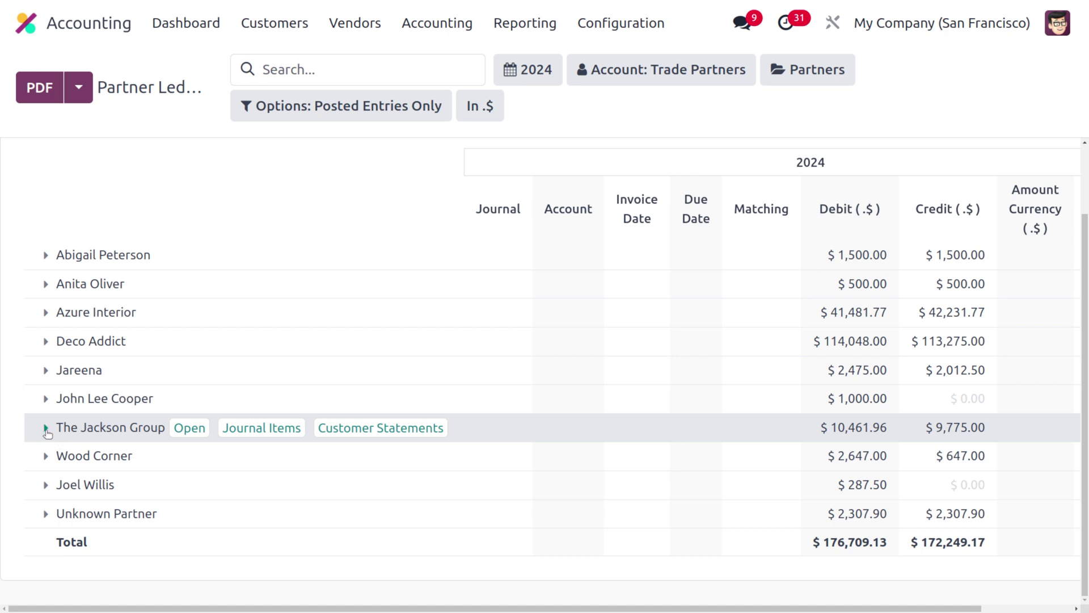
Expand the invoiced customer's ledger entries to examine debit, credit and balance, and check the customer's amount in the Aged Receivable report.
left_click(47, 400)
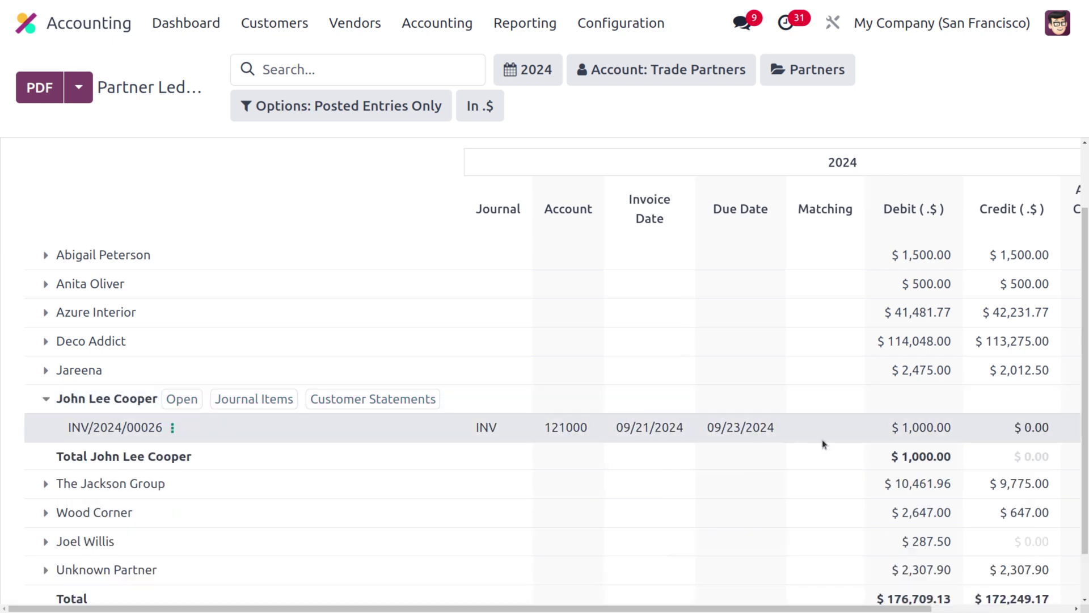
scroll(982, 438, "right", 3)
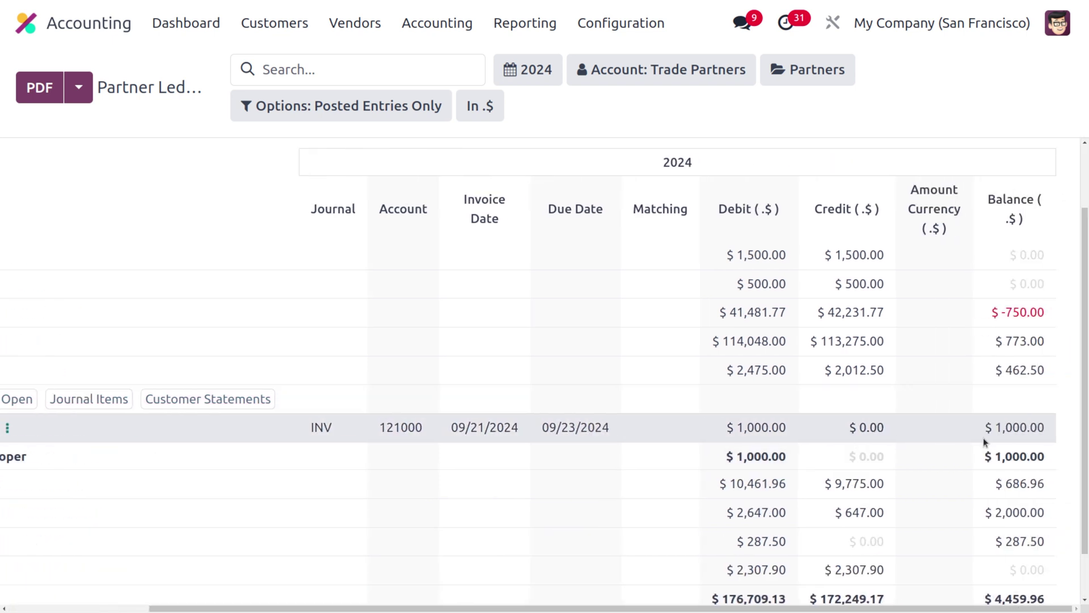
scroll(983, 437, "left", 3)
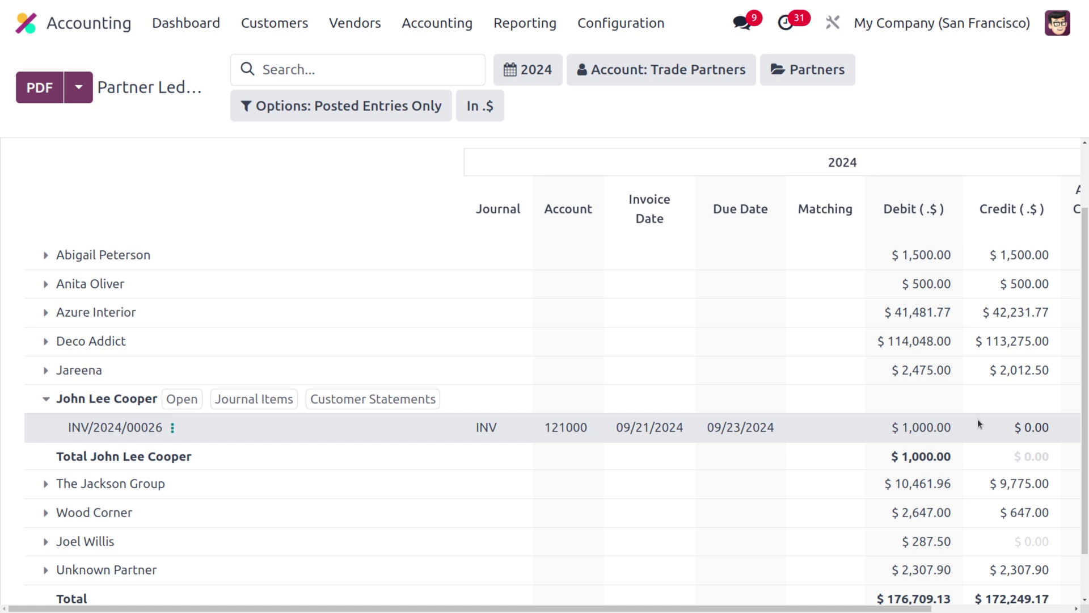
scroll(978, 418, "right", 3)
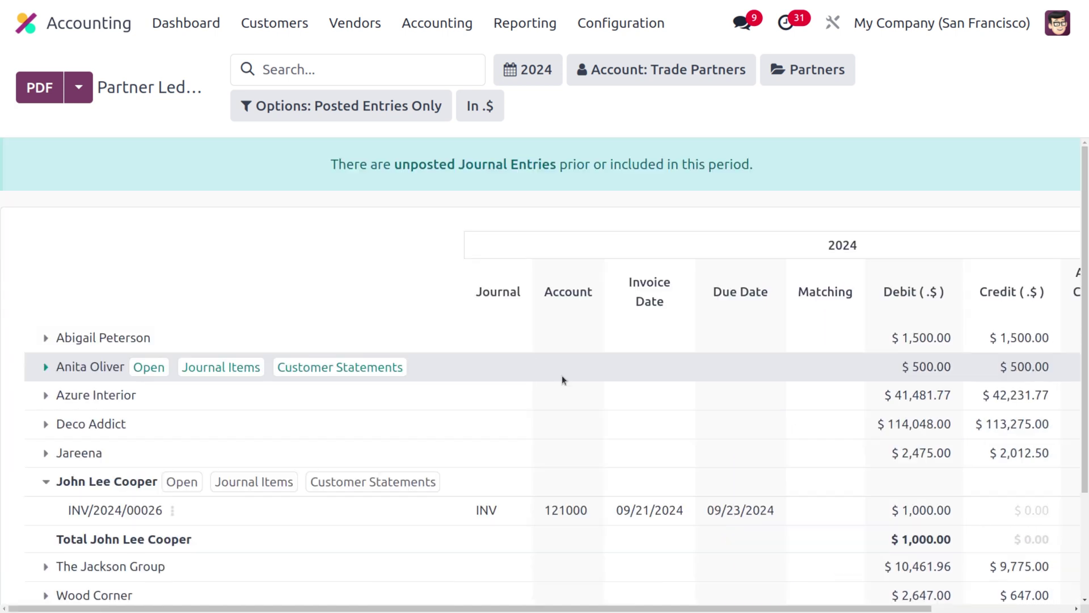
left_click(509, 26)
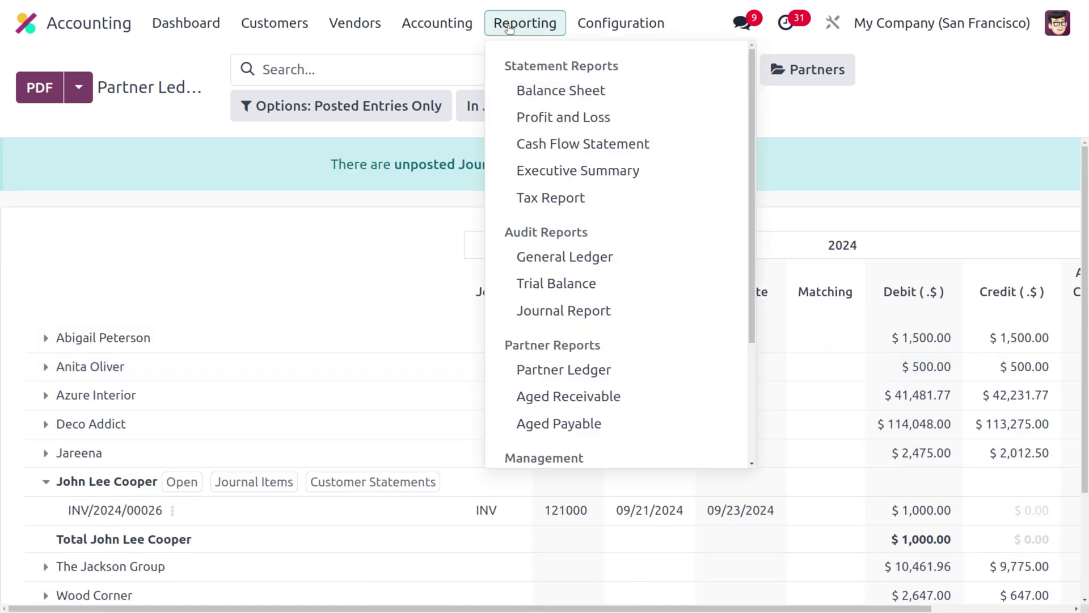
left_click(577, 397)
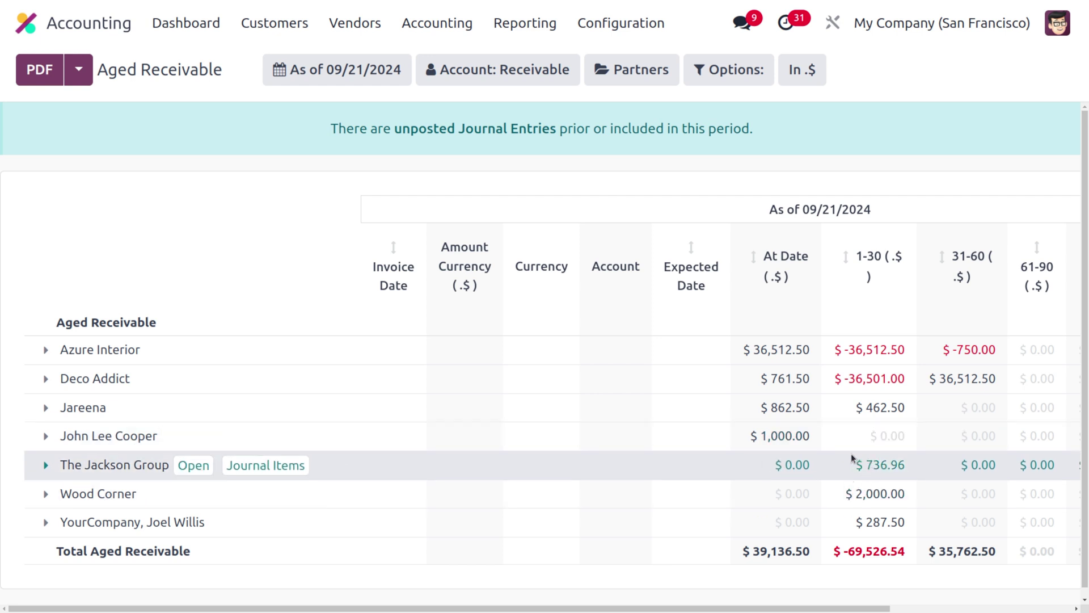
Create a new customer payment with an amount of $1000.
left_click(266, 25)
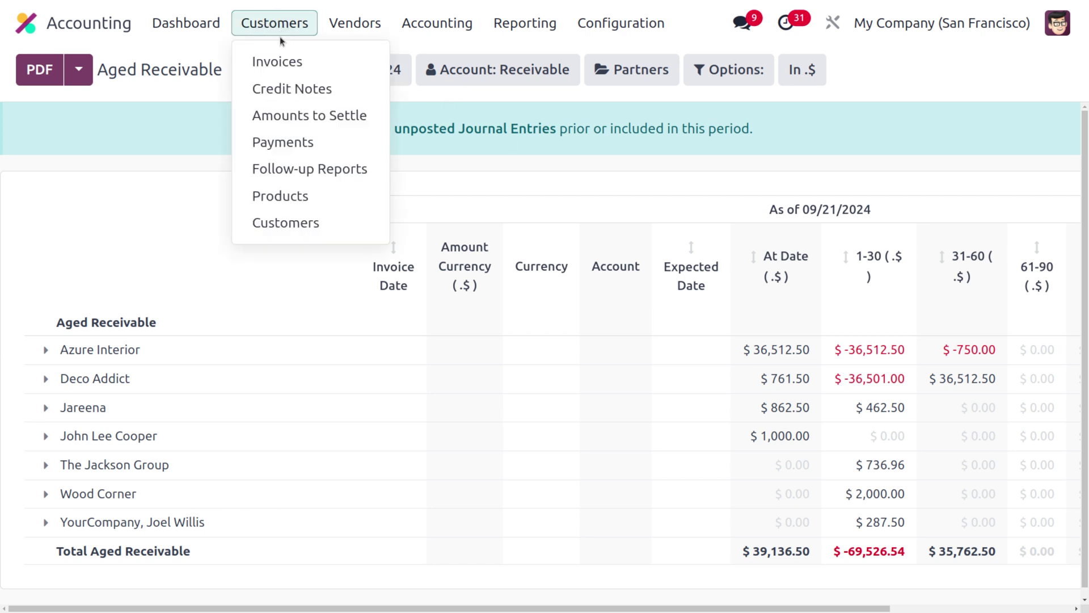
left_click(302, 146)
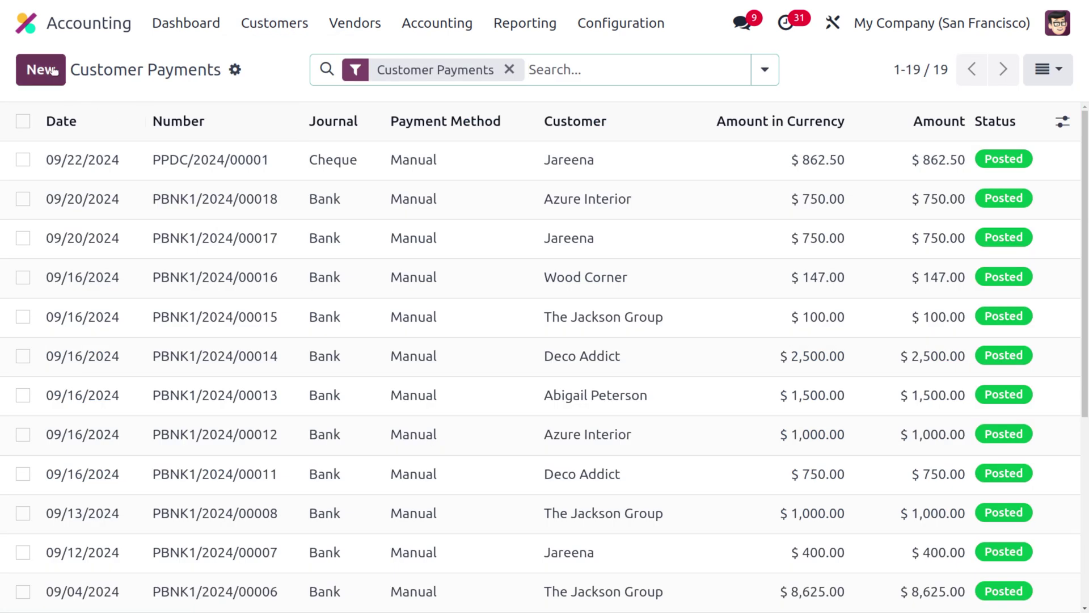
left_click(40, 70)
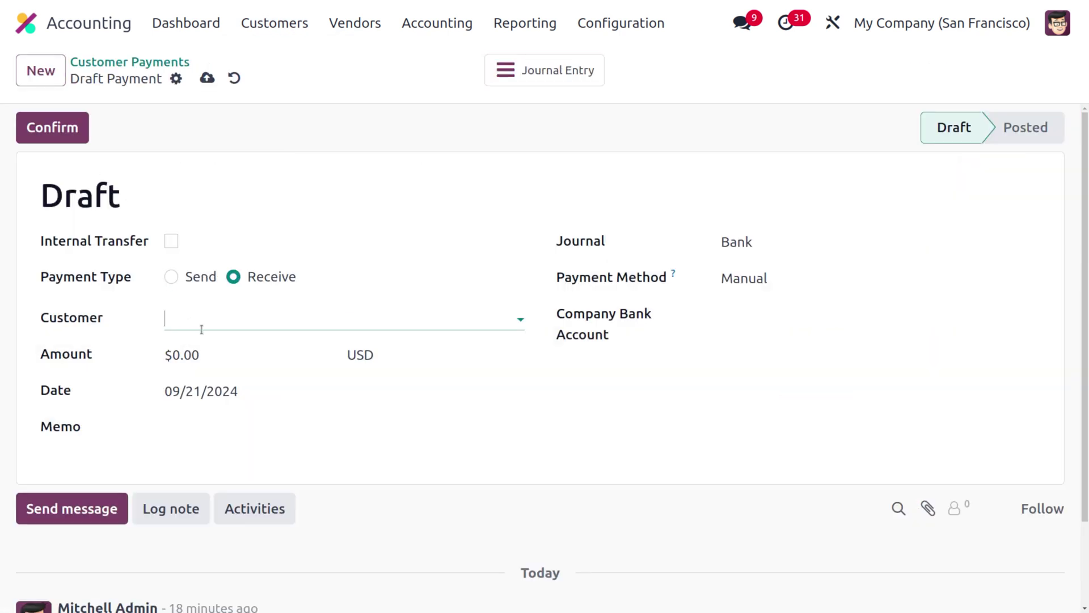
left_click(217, 355)
type("1000")
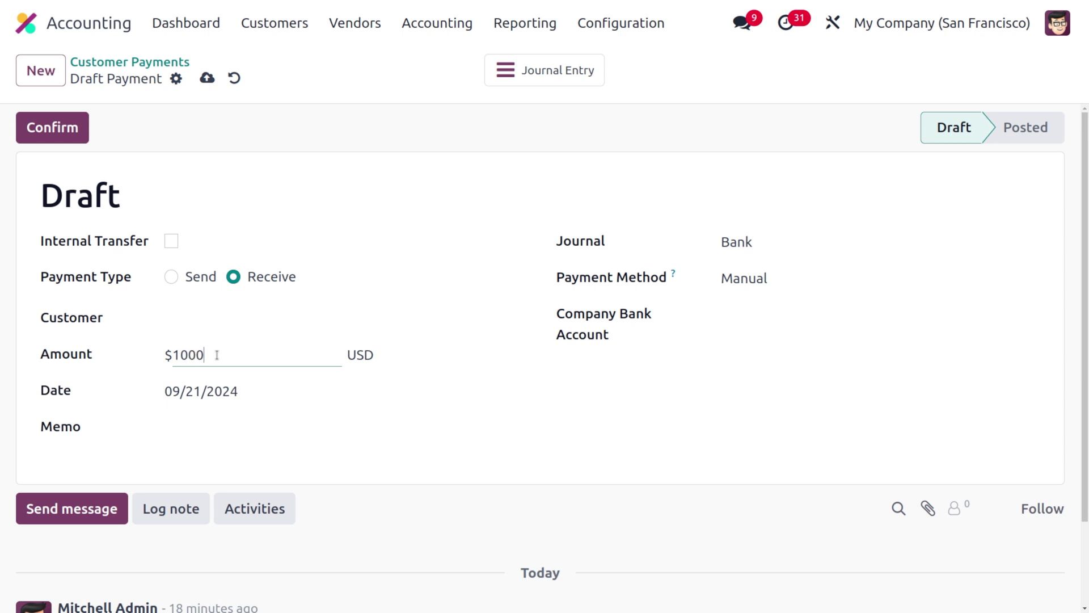
Select the invoiced customer on the payment by searching for part of the name.
left_click(219, 323)
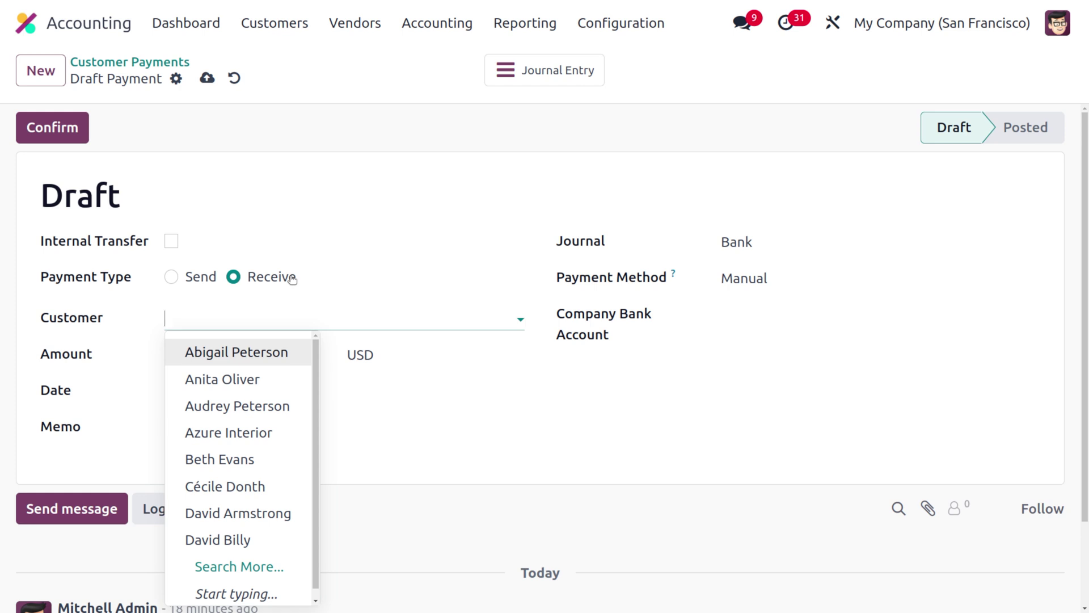
type("jo")
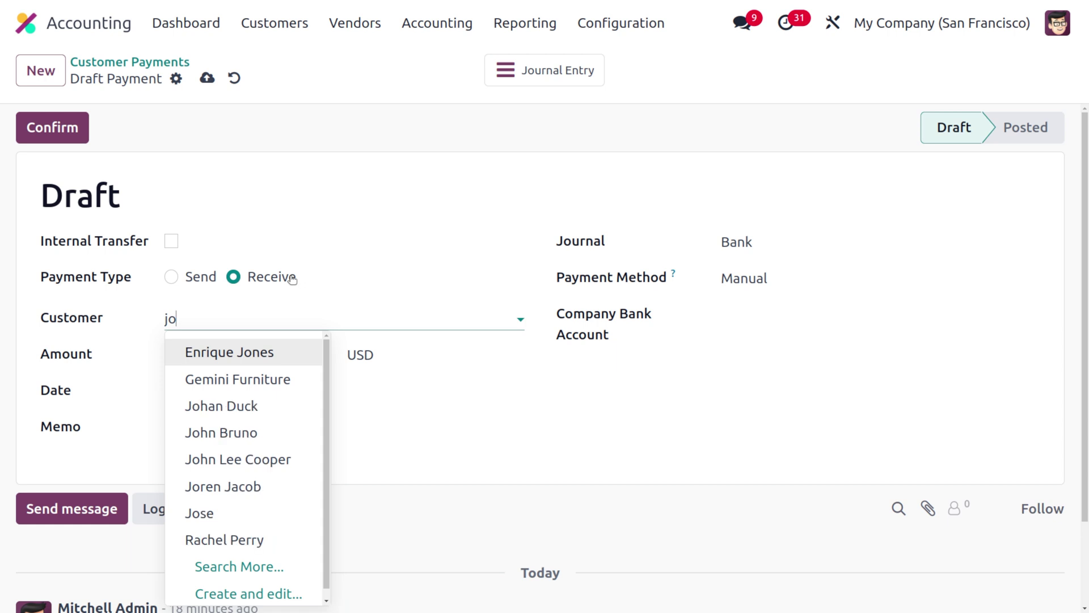
type("hn")
key("Down")
key("Down")
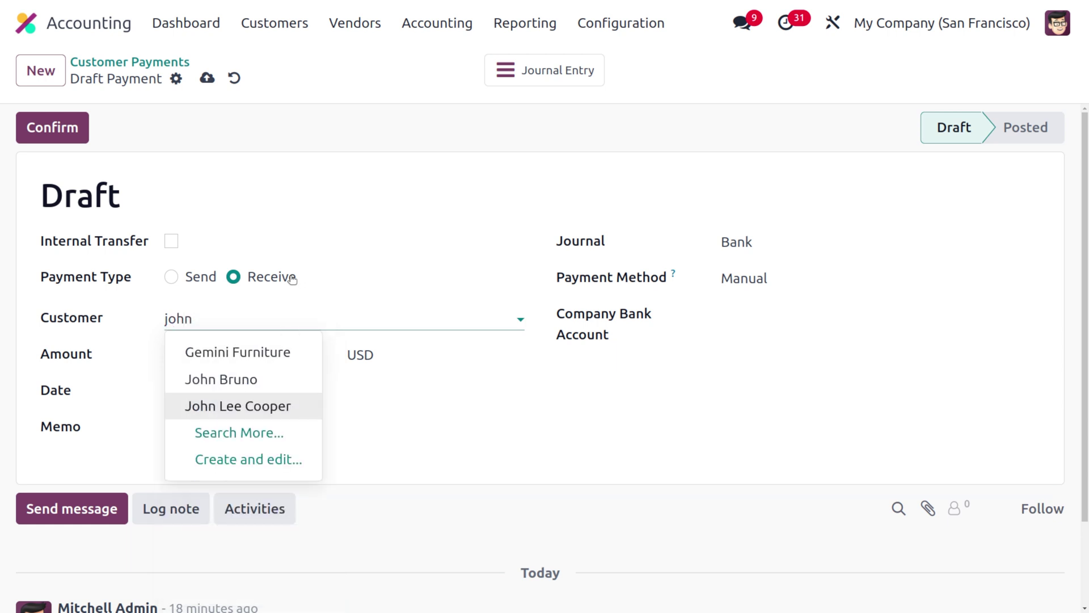
key("Return")
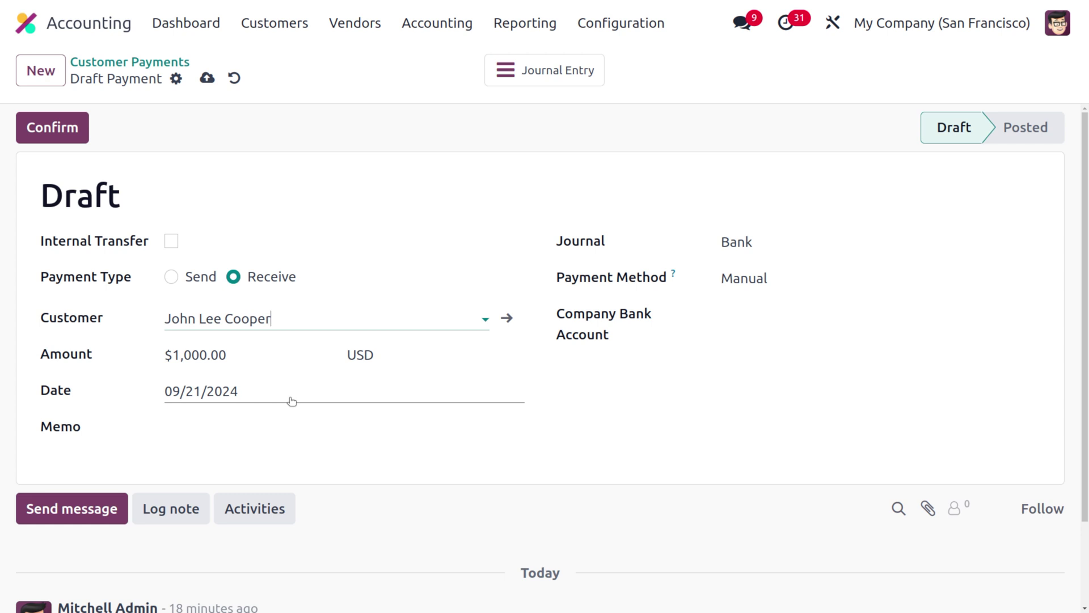
Set the payment date to 09/23/2024 and enter PDC as the memo.
left_click(292, 392)
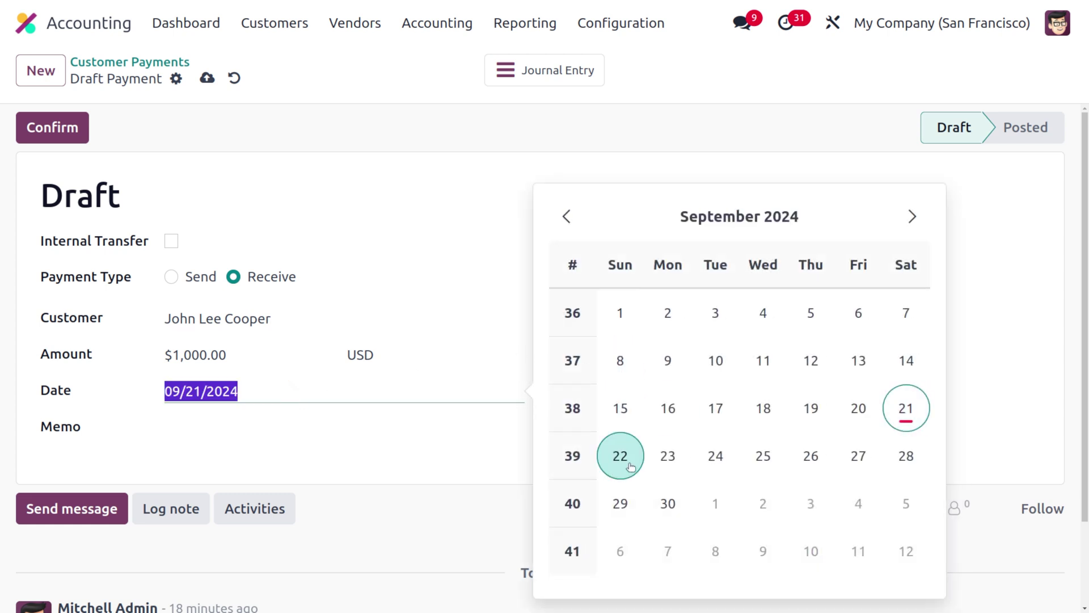
left_click(680, 460)
left_click(219, 421)
type("pdc")
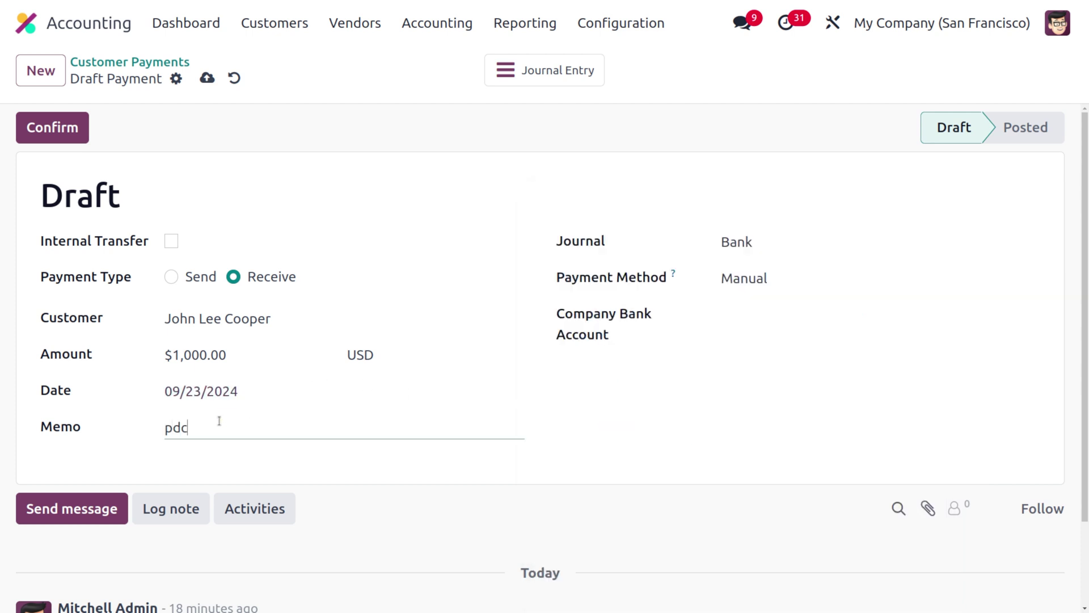
key("BackSpace")
key("BackSpace")
type("PDC")
Set the payment journal to Cheque, and save and confirm the payment.
left_click(741, 244)
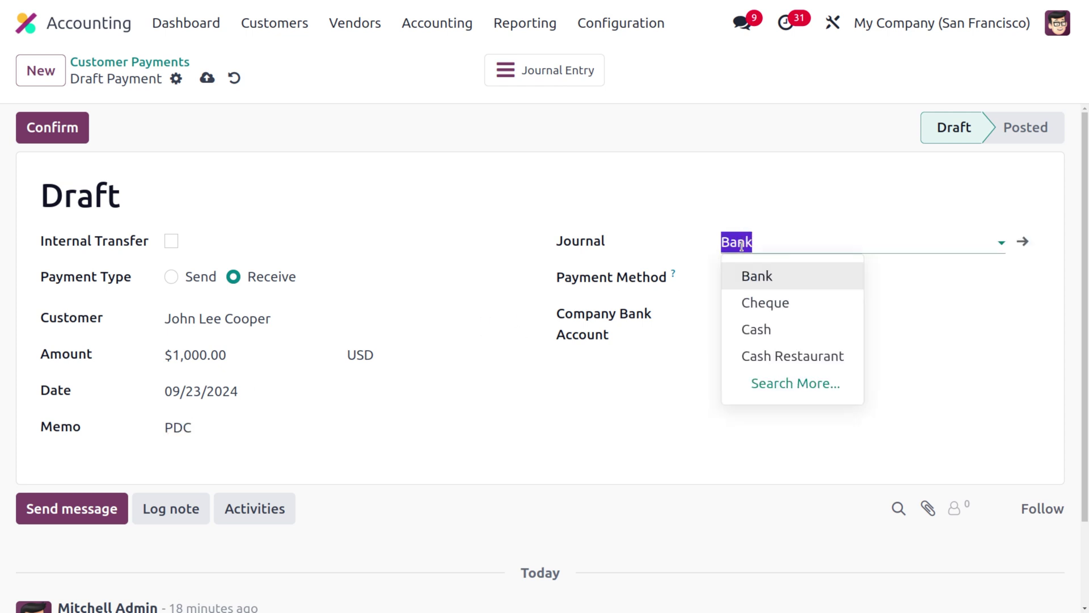
left_click(751, 302)
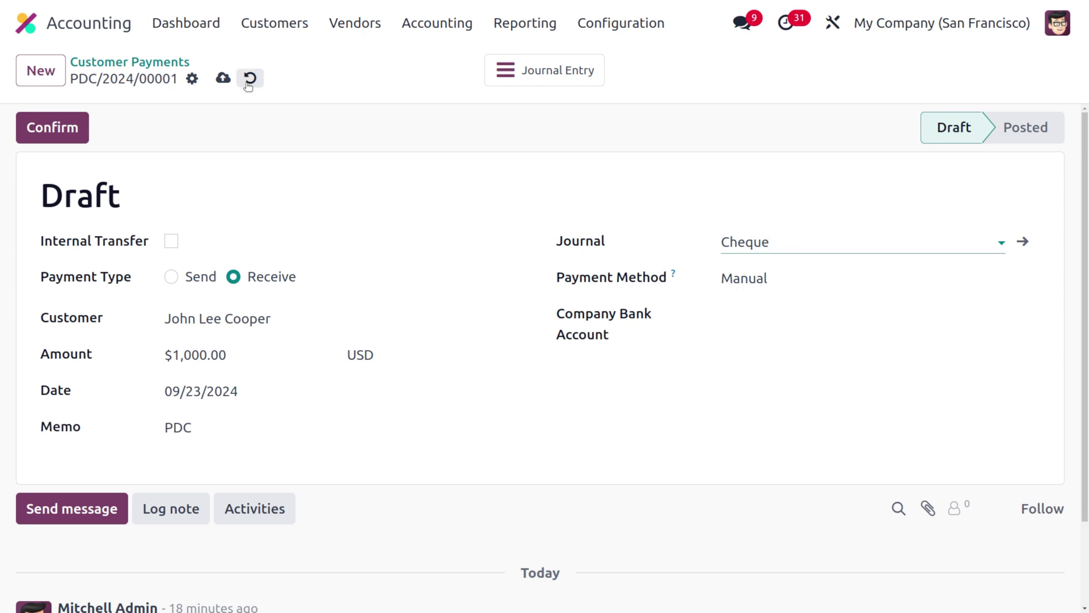
left_click(223, 78)
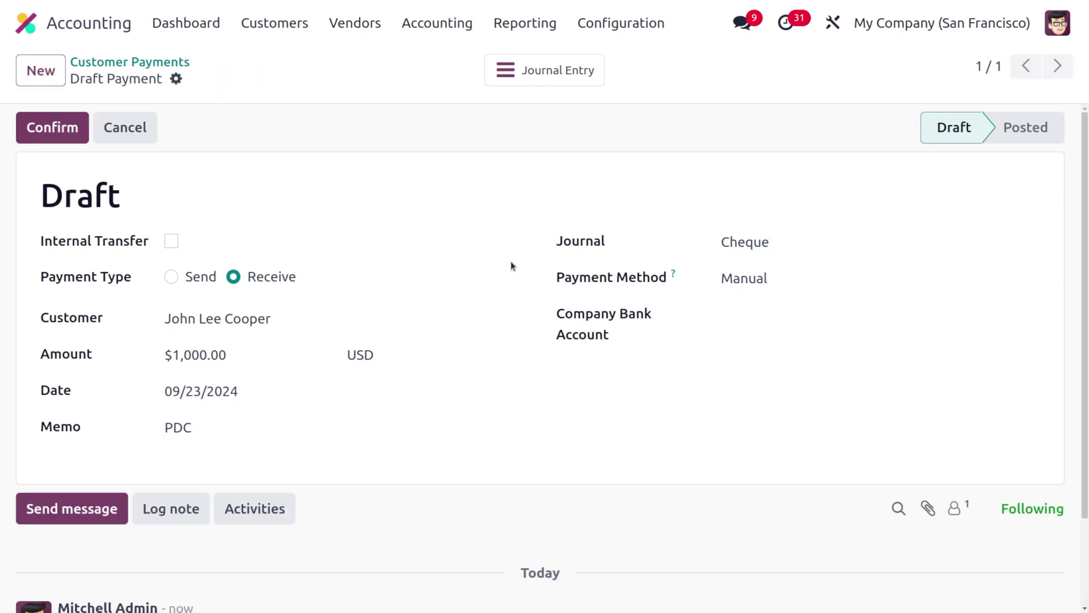
left_click(70, 132)
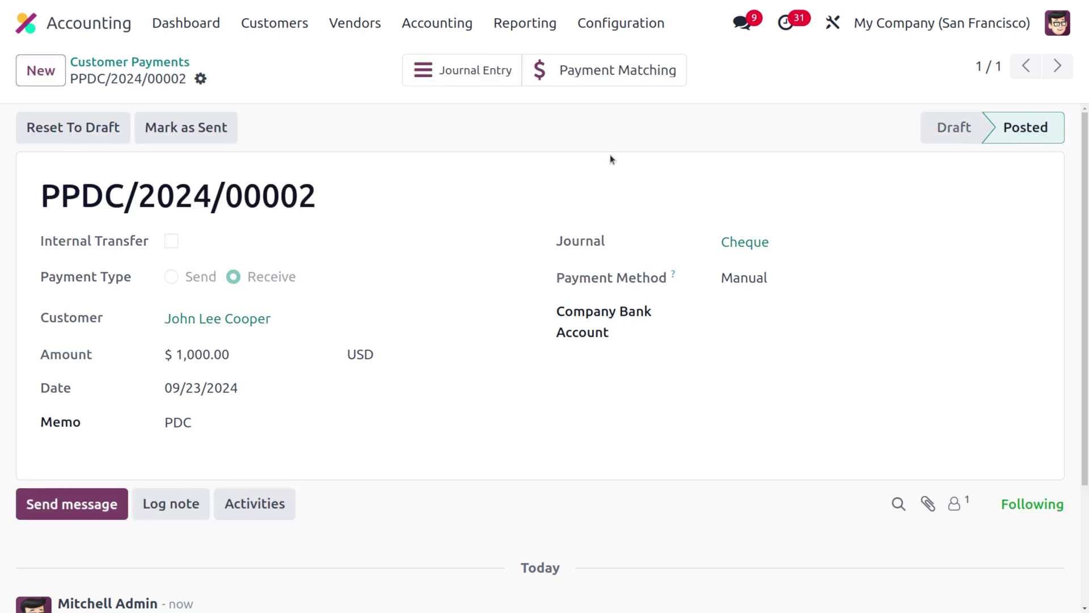
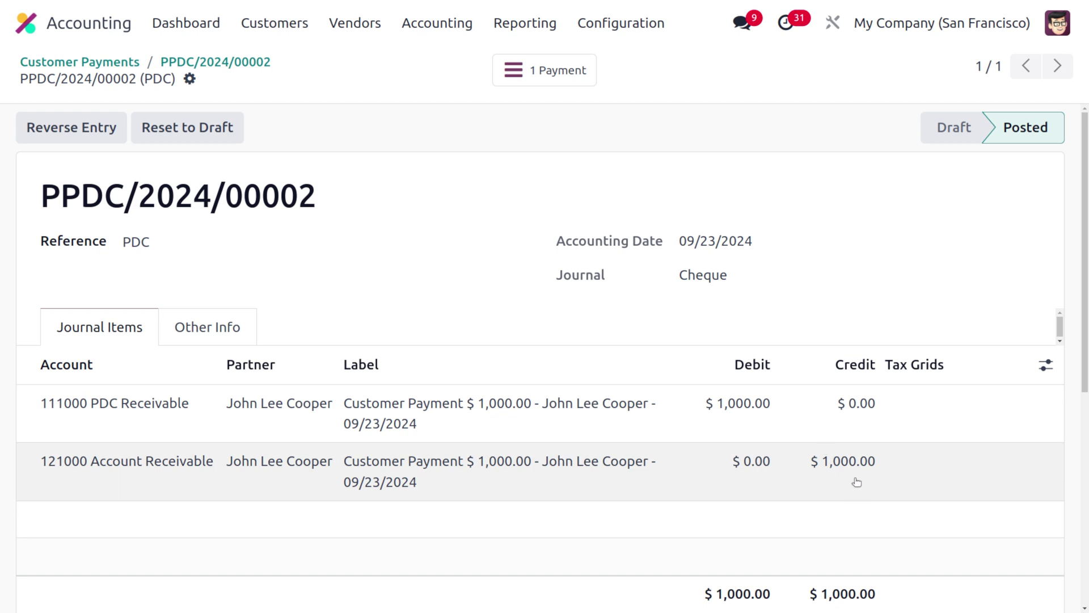
Return from the journal entry to the payment and examine the customer's unreconciled receivable items in payment matching.
left_click(552, 73)
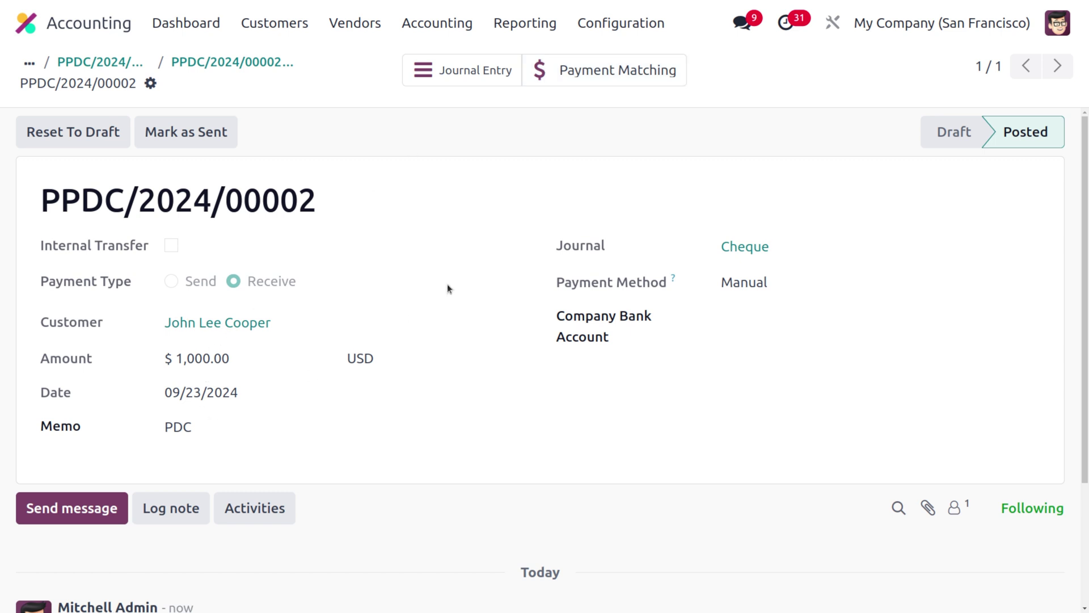
left_click(655, 81)
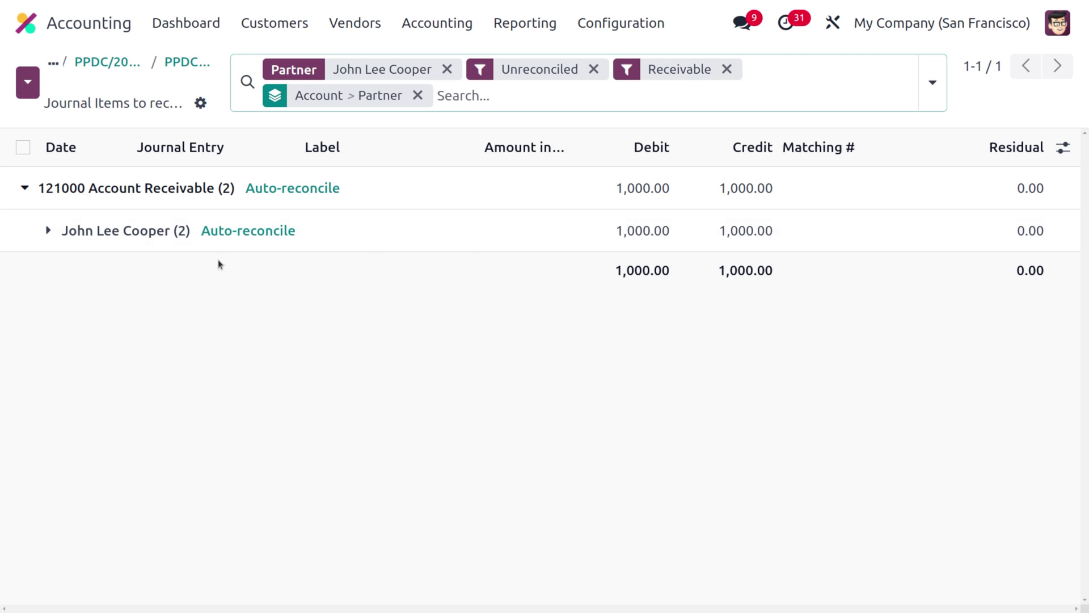
left_click(49, 231)
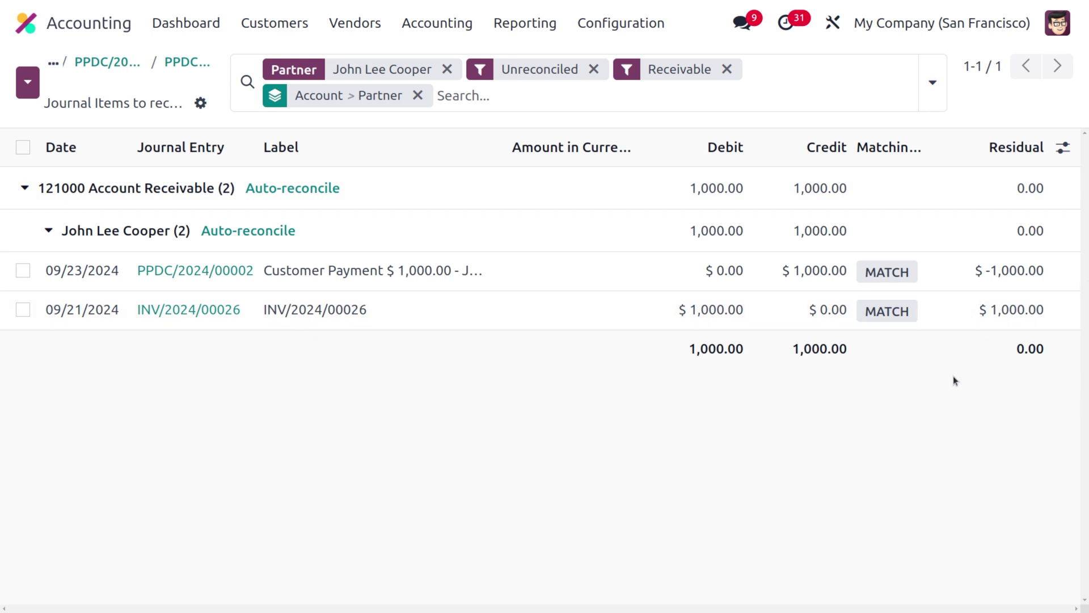
Open the Partner Ledger report and examine the customer's invoice and PDC payment entries, including the balance column.
left_click(528, 27)
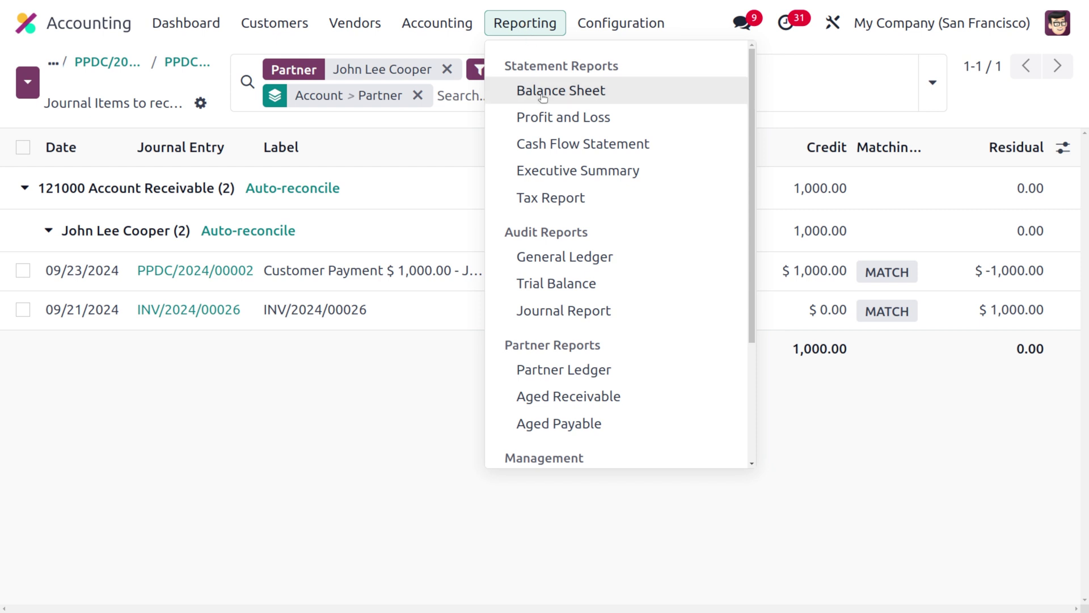
left_click(603, 372)
scroll(353, 409, "down", 2)
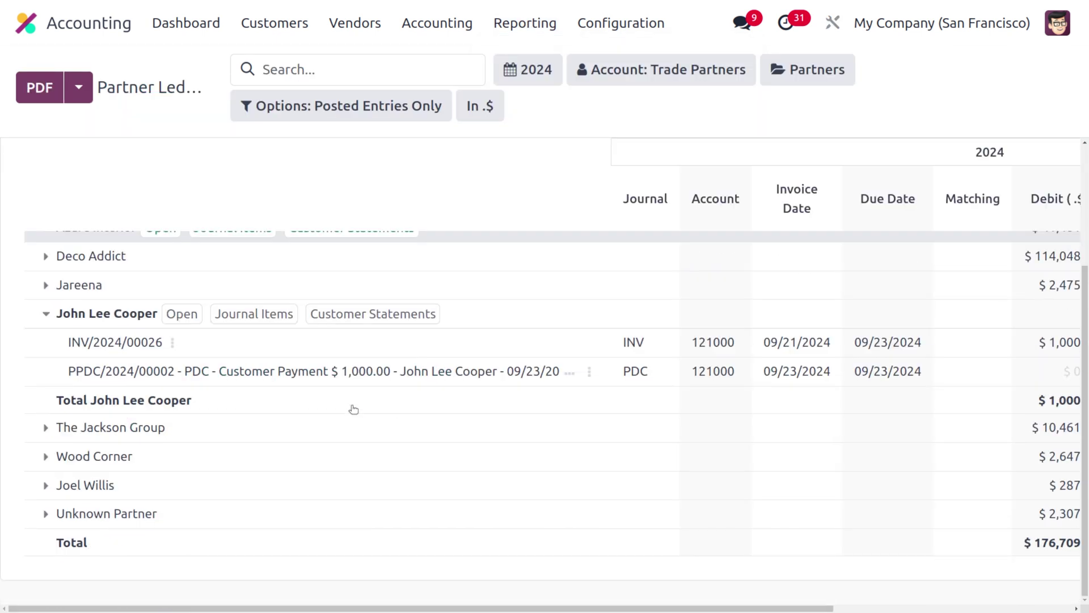
scroll(532, 380, "right", 5)
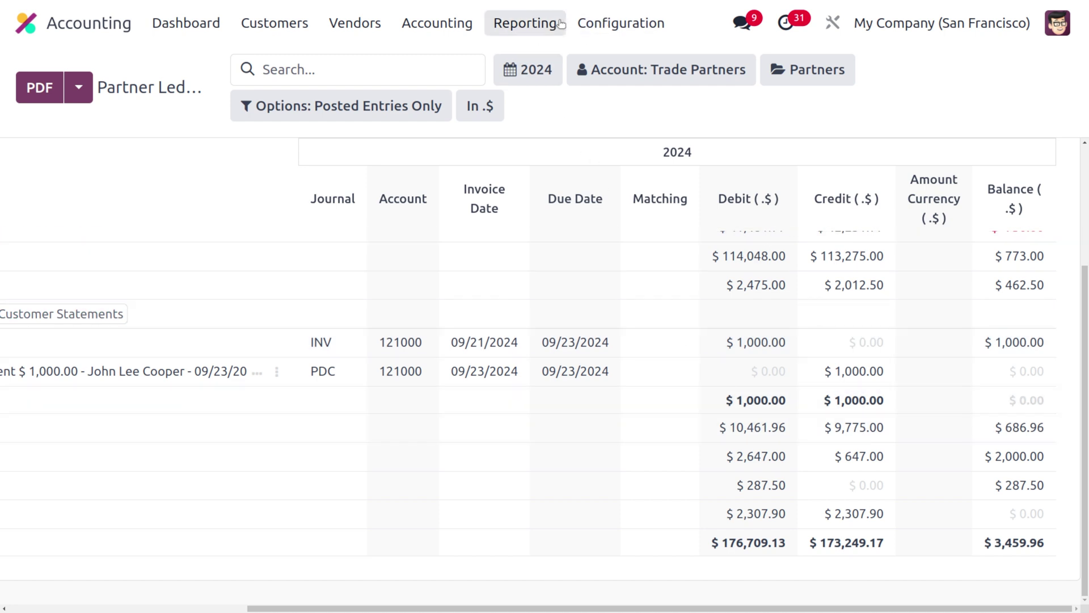
Open the Aged Receivable report, expand the invoiced customer's line and examine the amounts across the aging columns and total.
left_click(533, 21)
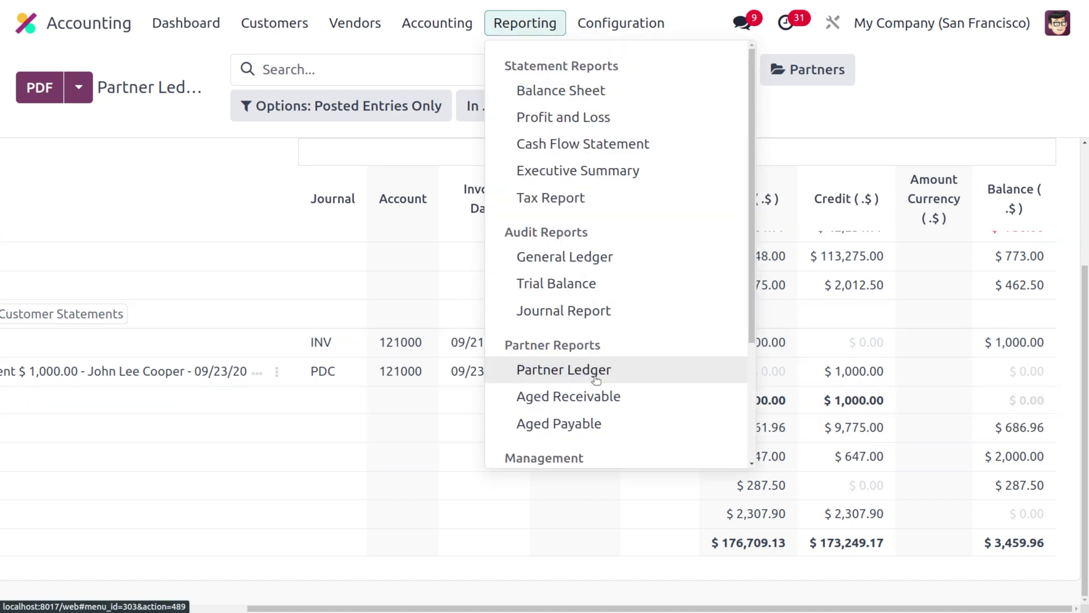
left_click(596, 397)
mouse_move(466, 433)
scroll(466, 433, "down", 1)
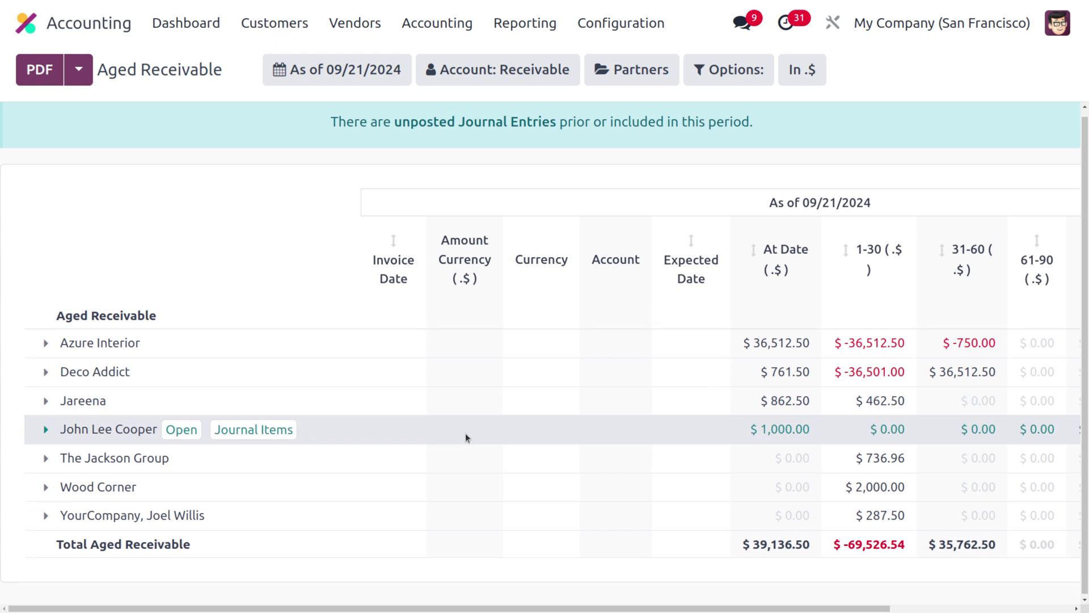
left_click(46, 428)
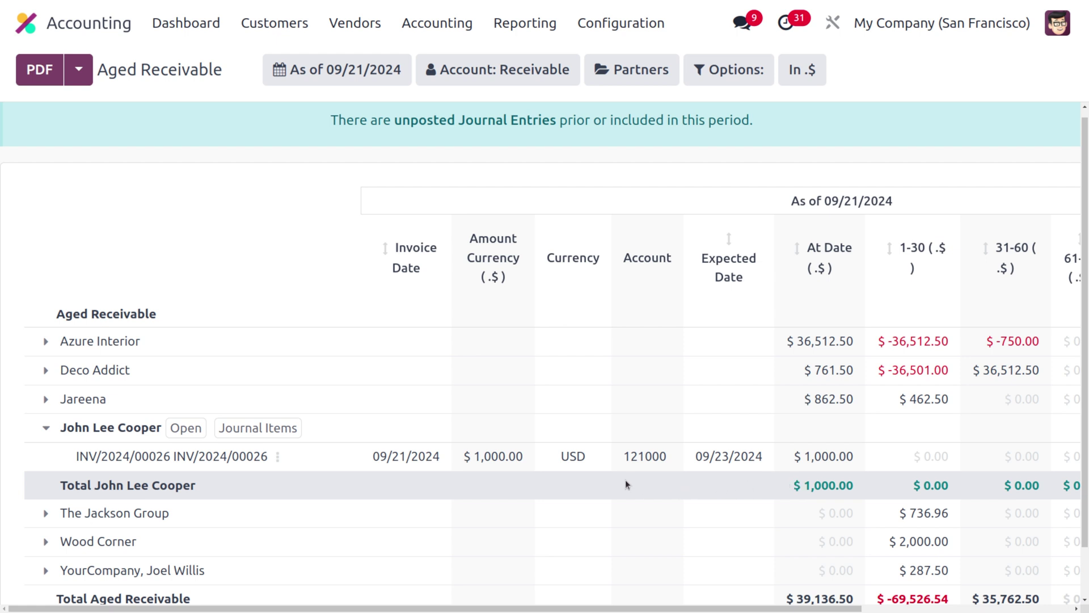
scroll(558, 477, "right", 5)
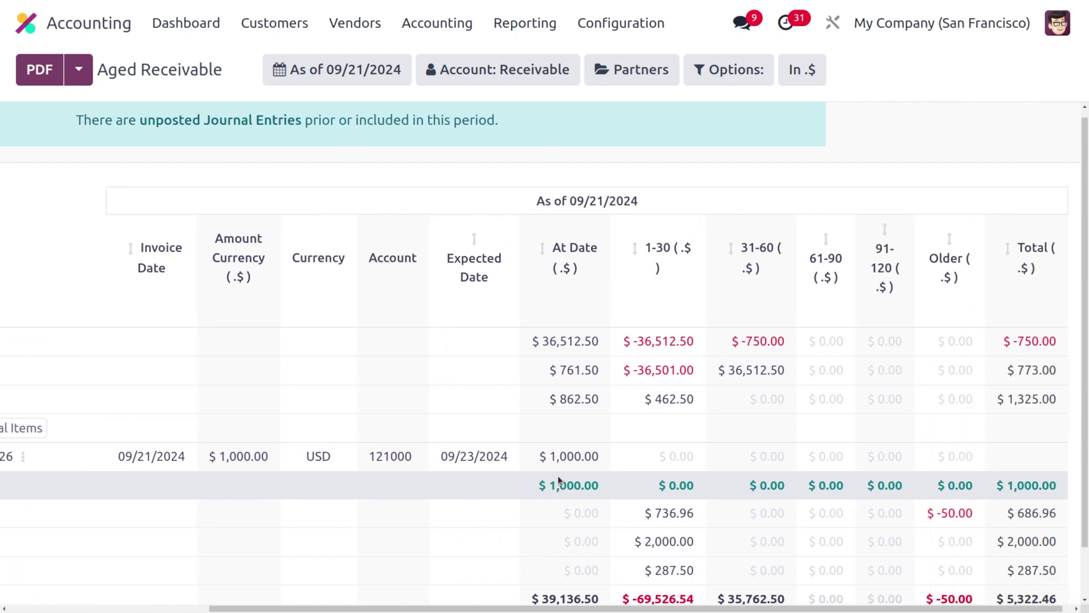
scroll(559, 481, "left", 1)
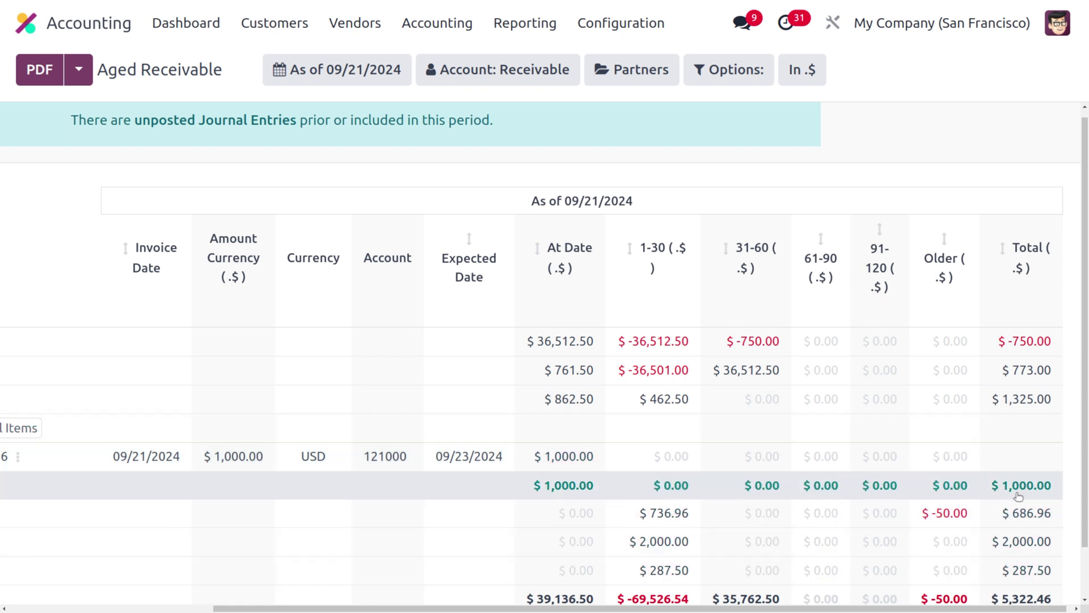
scroll(1019, 496, "left", 5)
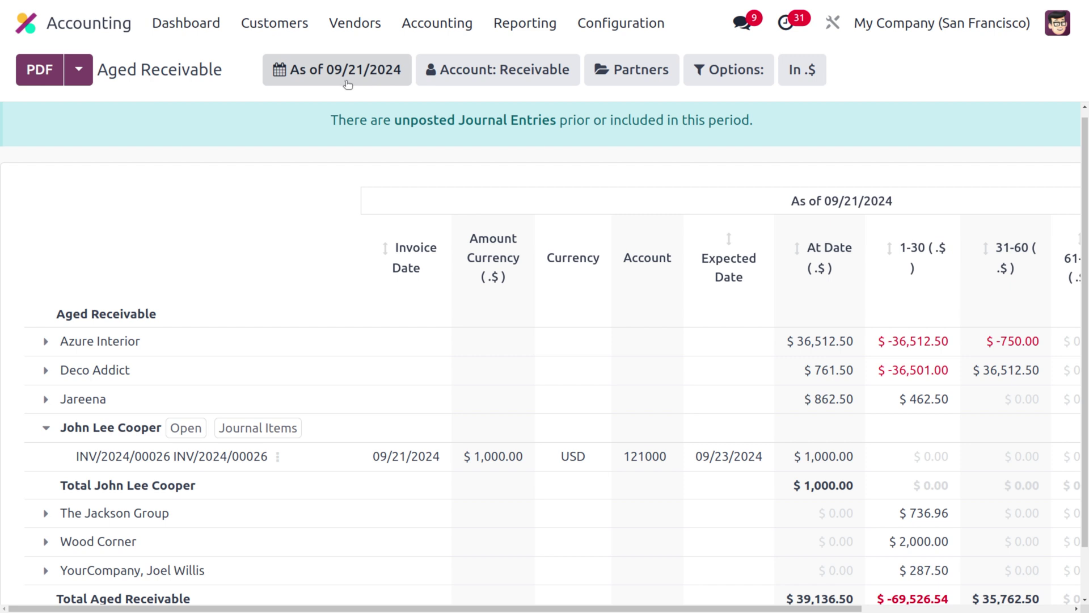
Review the Cheque journal's payments without bank matching from the Accounting Dashboard, and return to the dashboard.
left_click(225, 24)
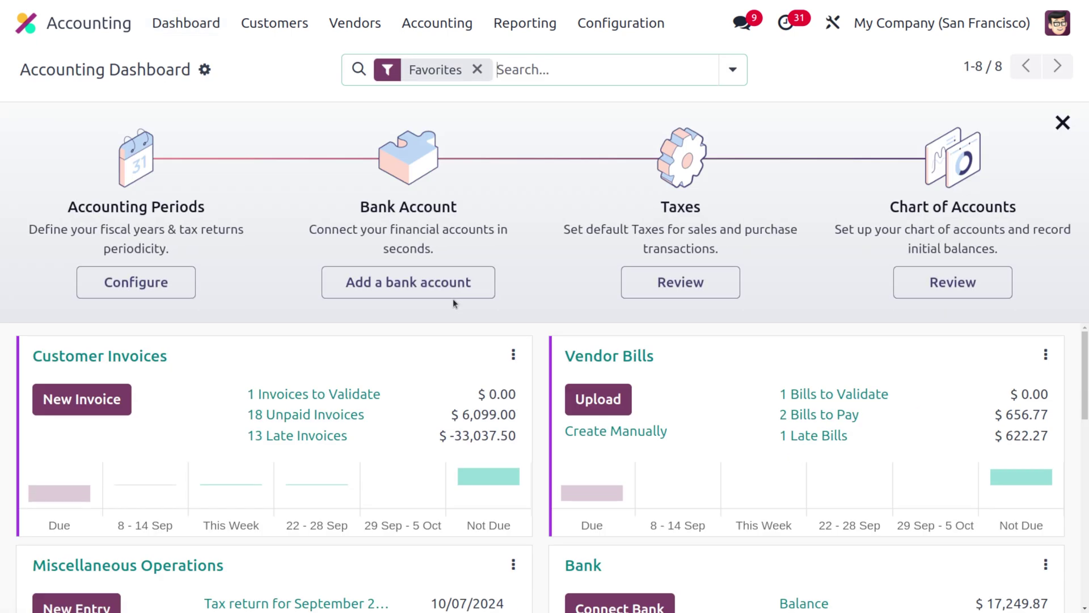
scroll(403, 472, "down", 5)
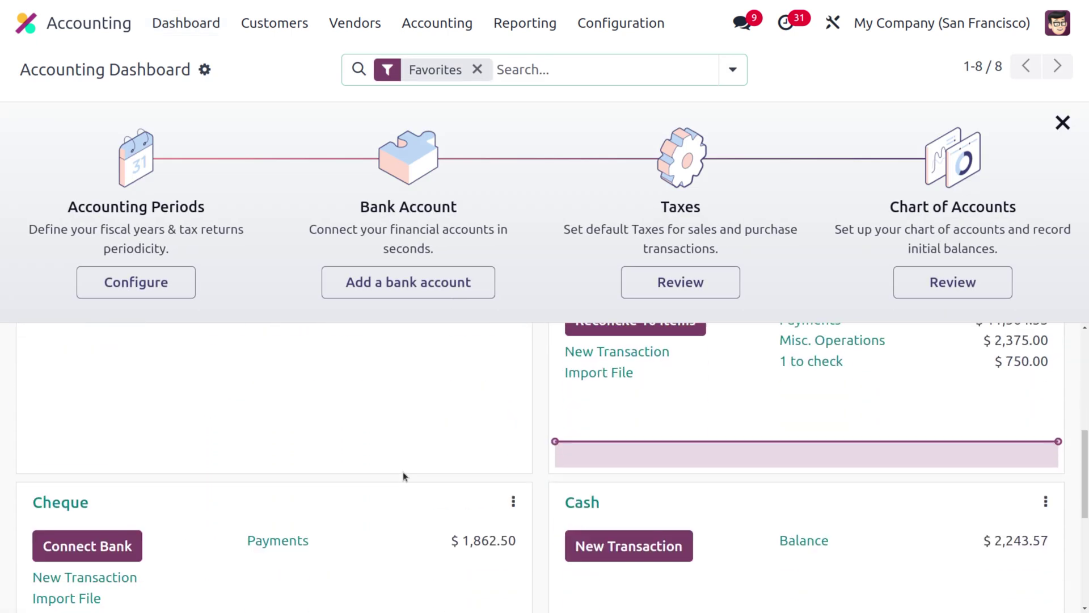
scroll(403, 471, "down", 2)
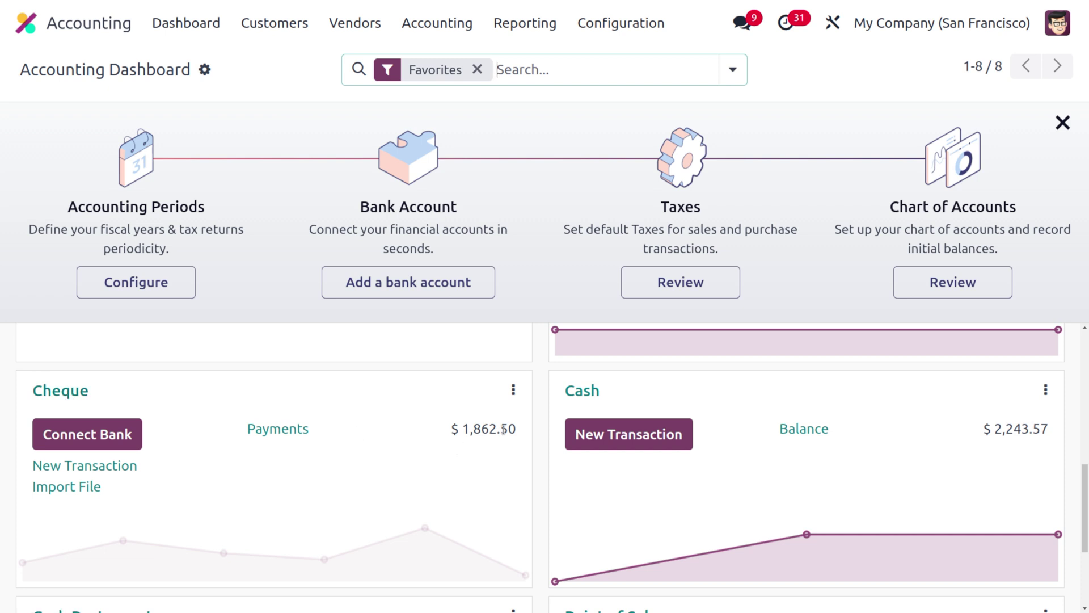
left_click(271, 430)
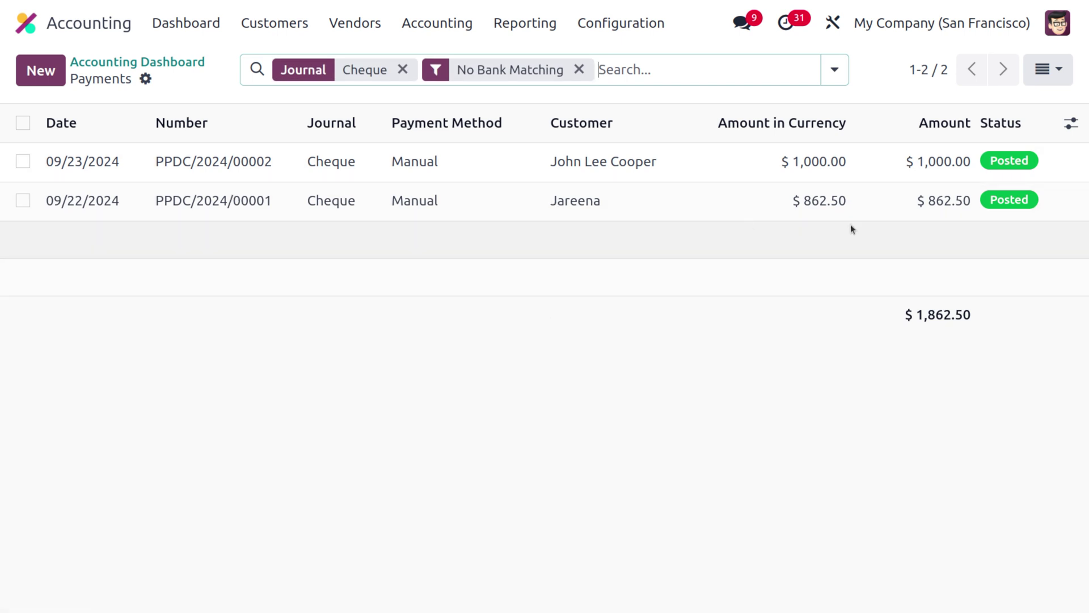
left_click(161, 66)
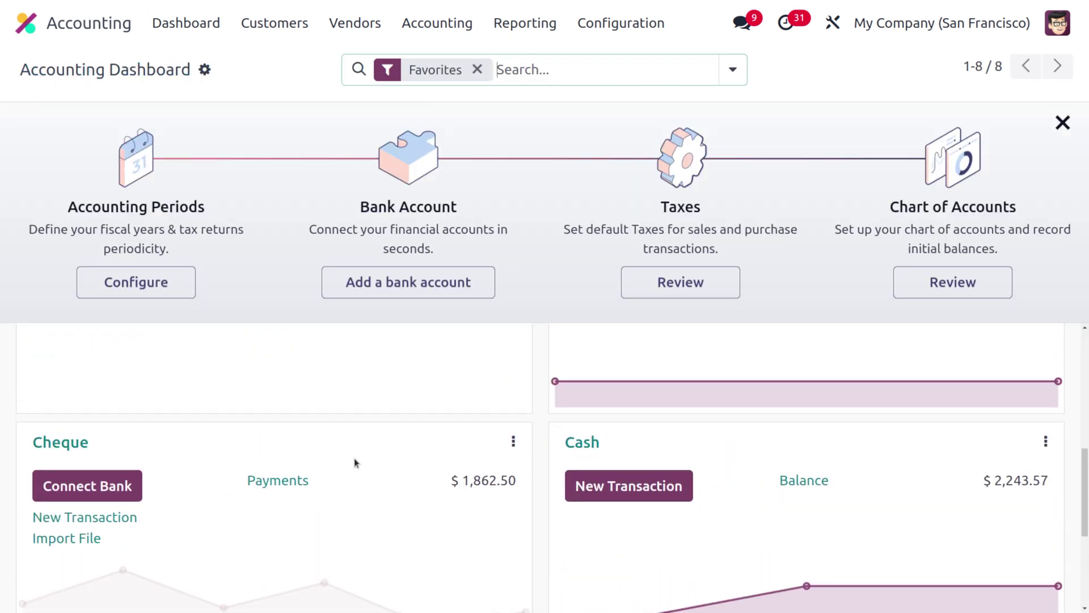
Start a new transaction in the Bank journal with an amount of $1,000 and the label CHEQUE.
scroll(354, 458, "up", 5)
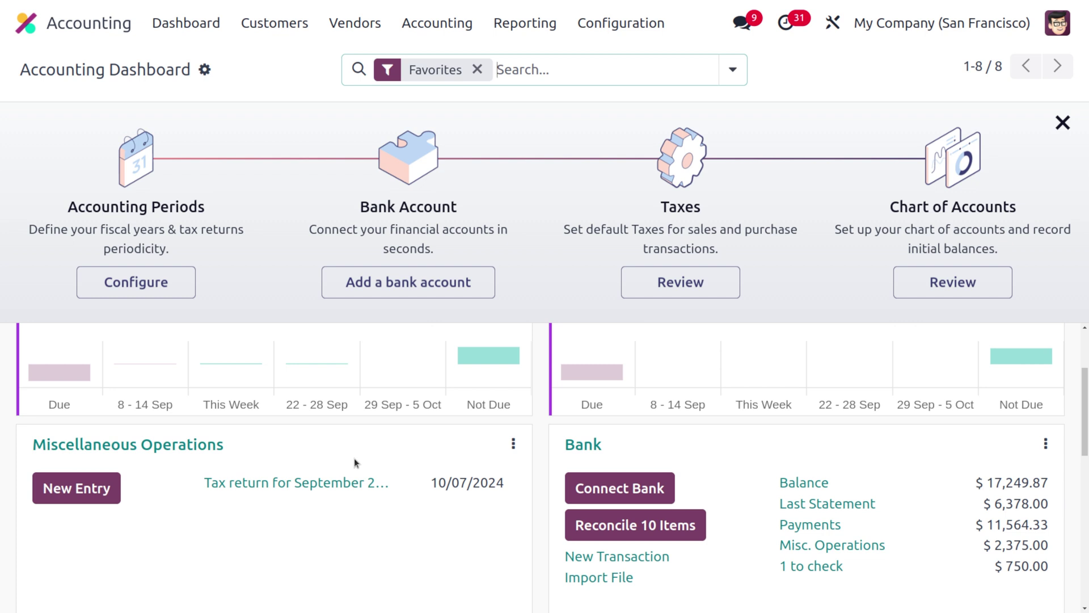
scroll(354, 457, "up", 1)
scroll(726, 533, "down", 3)
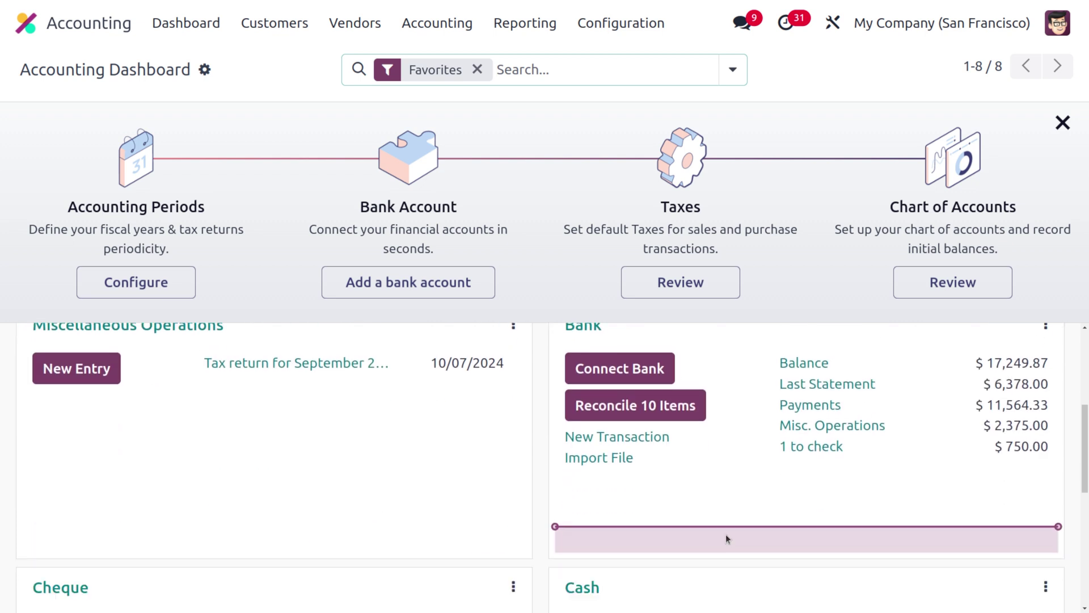
left_click(618, 438)
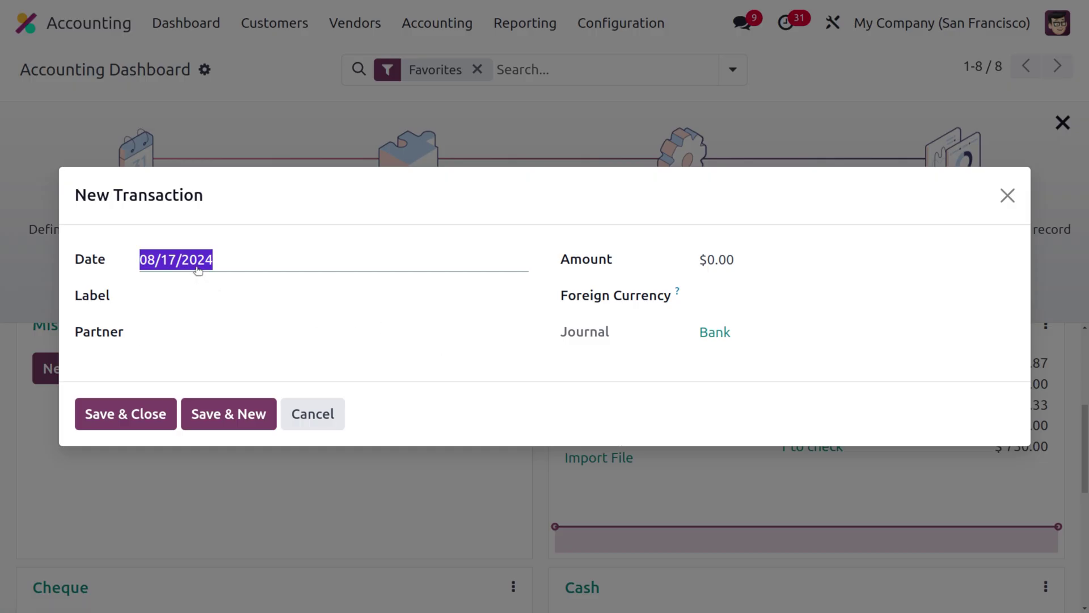
left_click(740, 269)
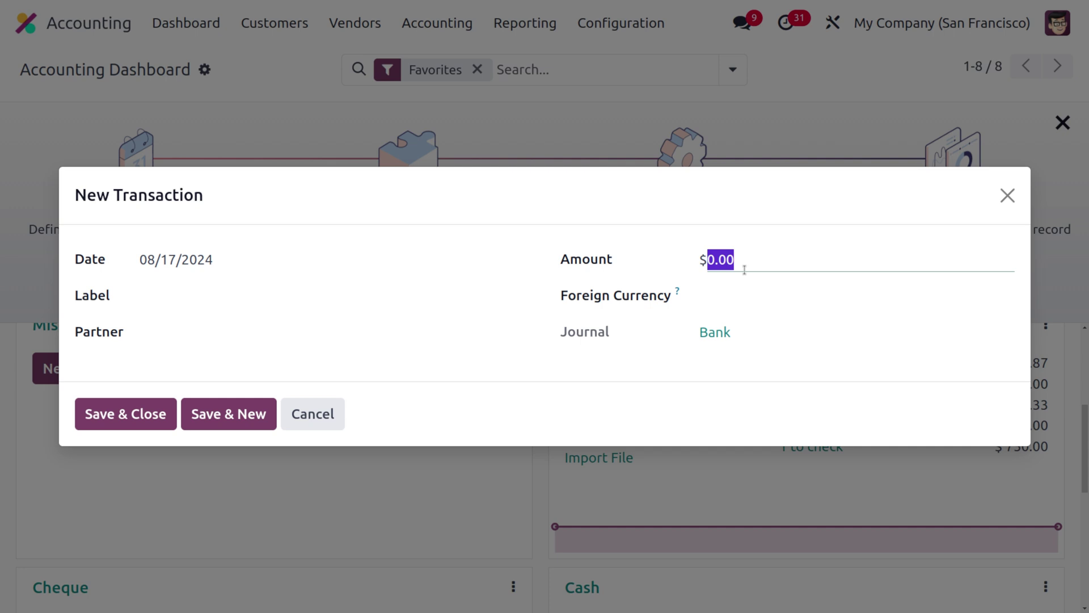
type("1000")
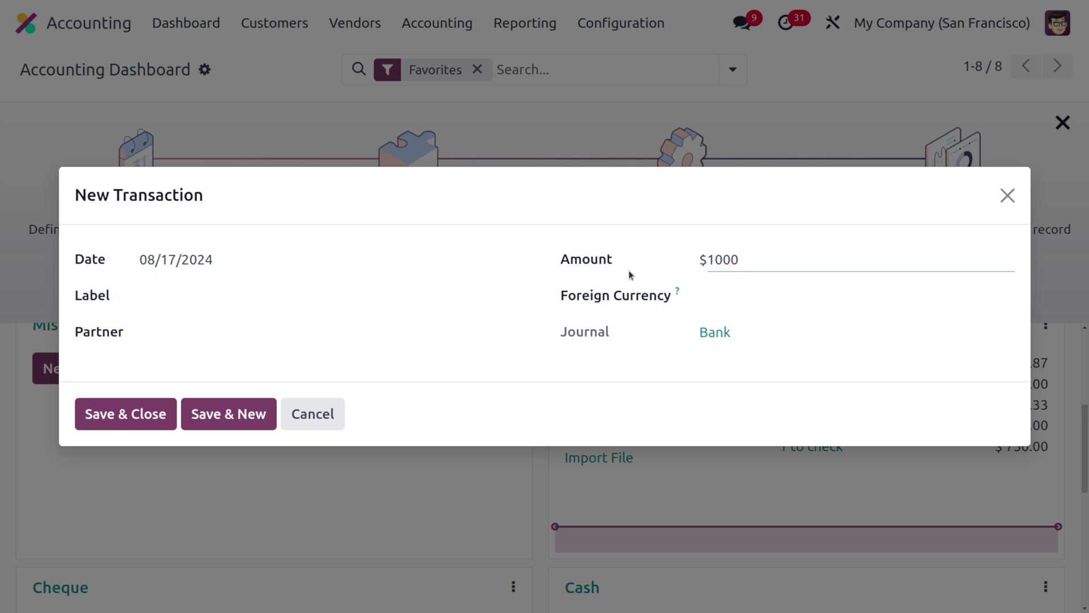
left_click(169, 296)
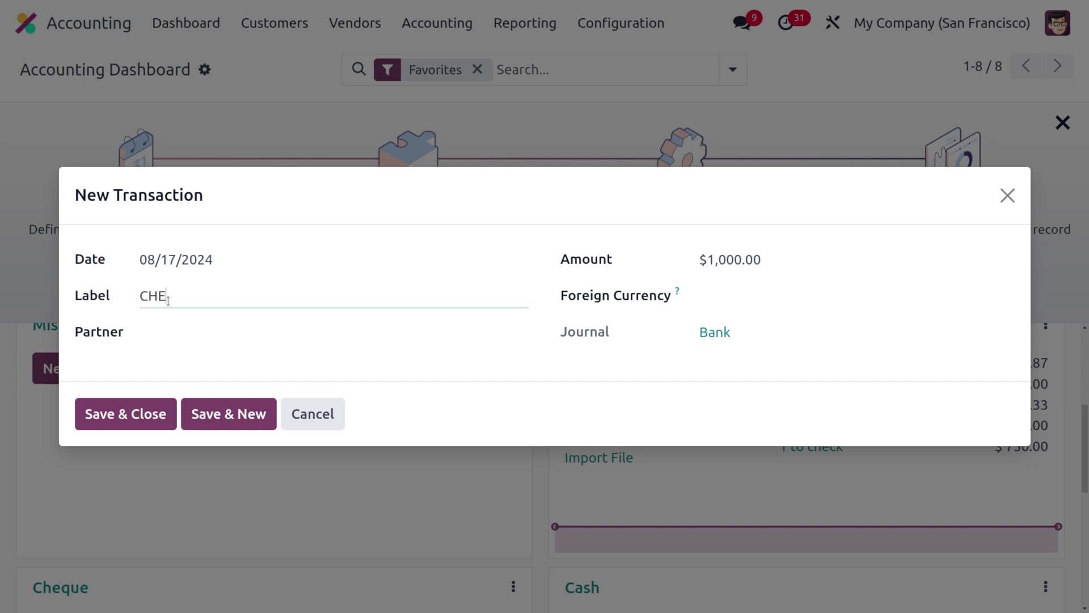
type("CHEQUE")
Set the invoiced customer as the partner of the bank transaction, and save and close it.
left_click(175, 335)
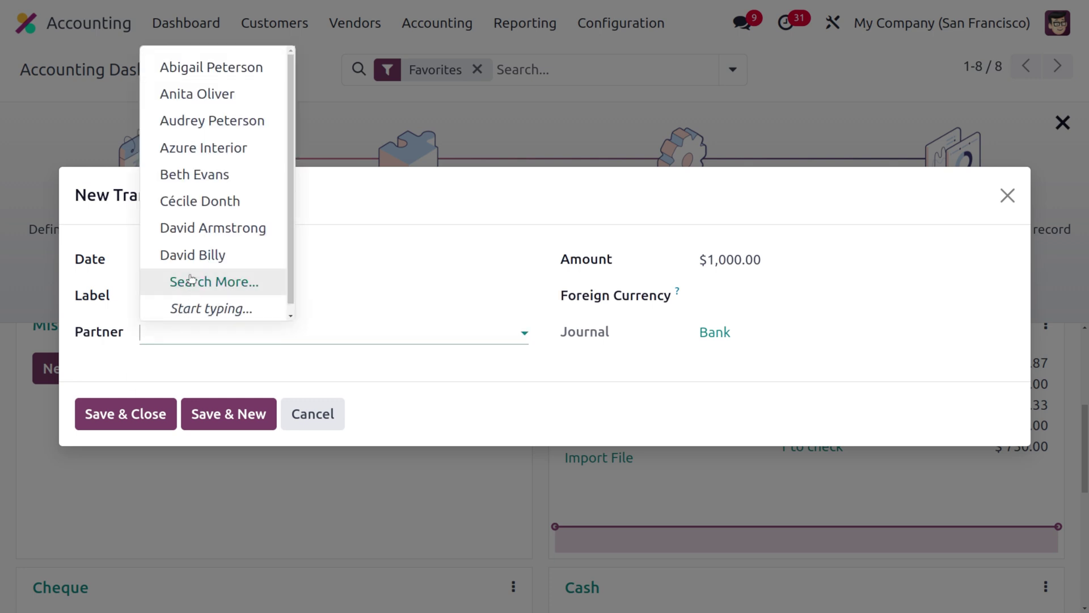
type("JOHN")
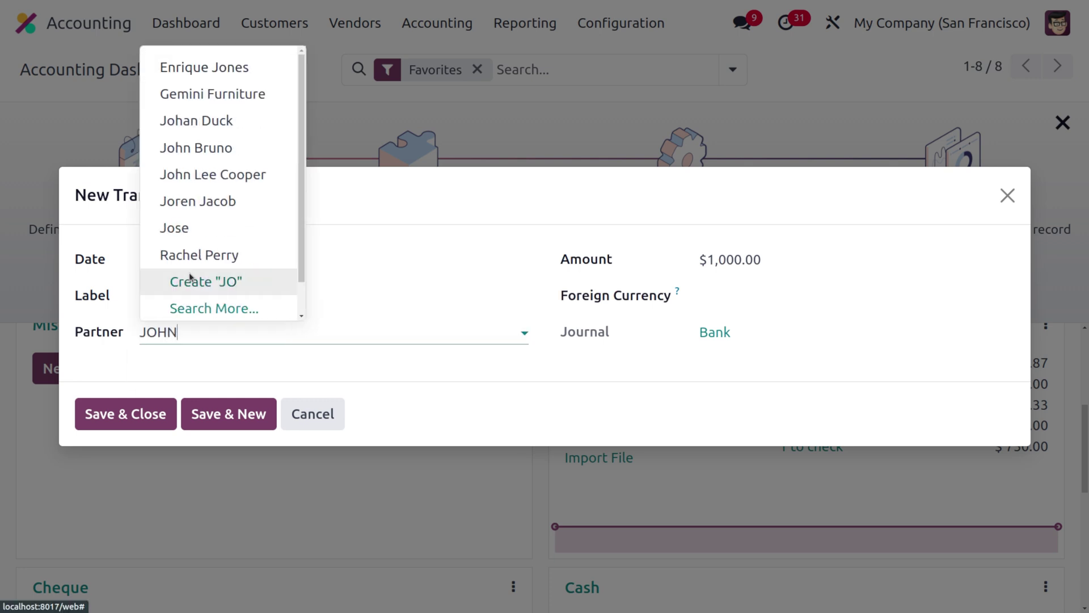
key("Down")
key("Down")
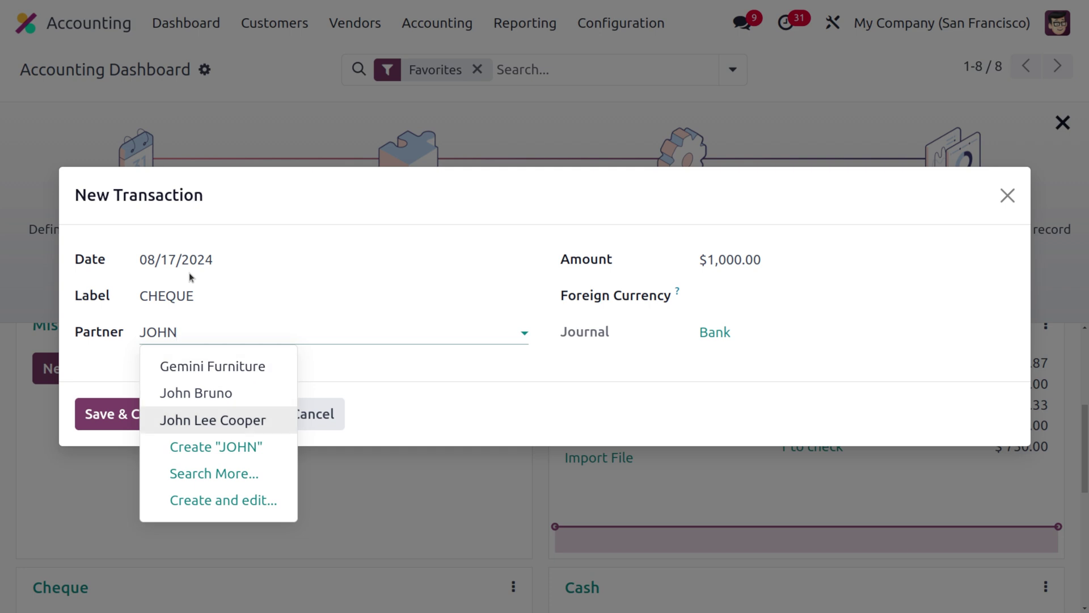
key("Return")
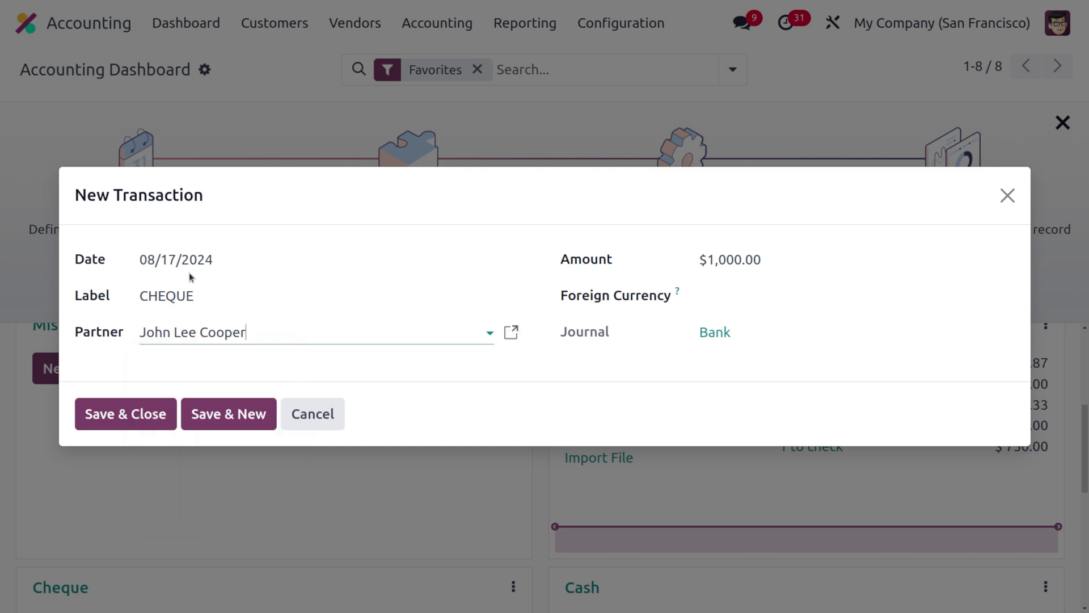
left_click(147, 413)
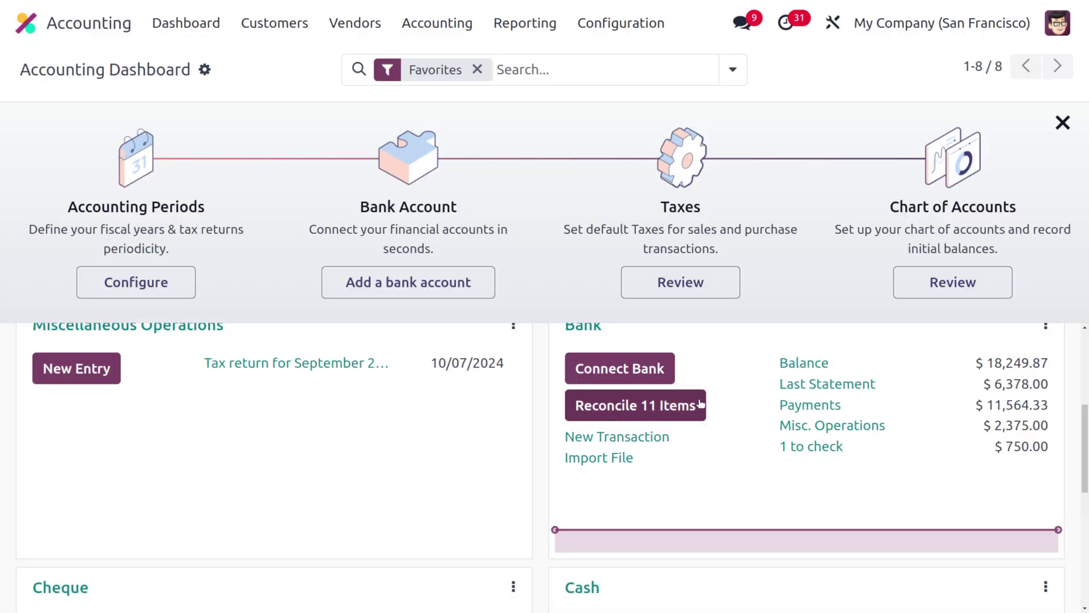
Open the Bank journal's reconciliation view and examine the existing entries matched with the customer's CHEQUE transaction.
scroll(720, 405, "down", 3)
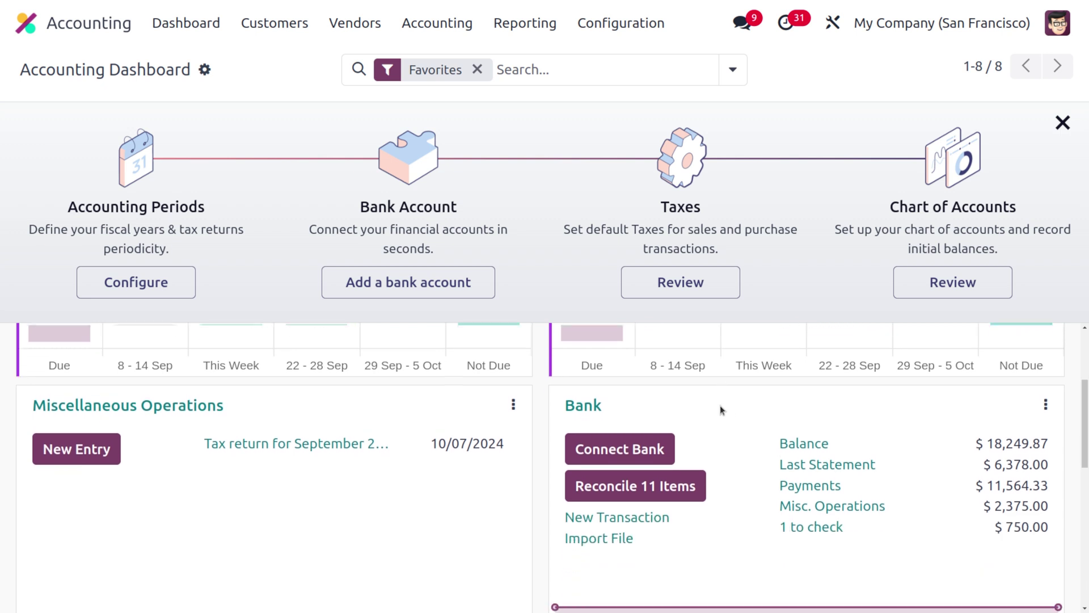
left_click(584, 404)
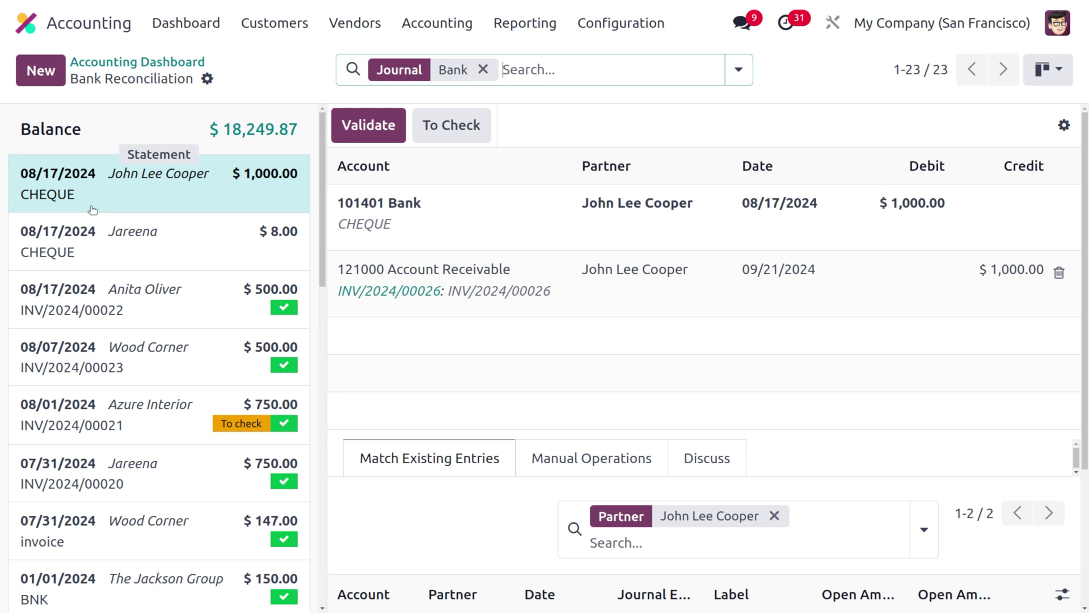
scroll(431, 340, "down", 3)
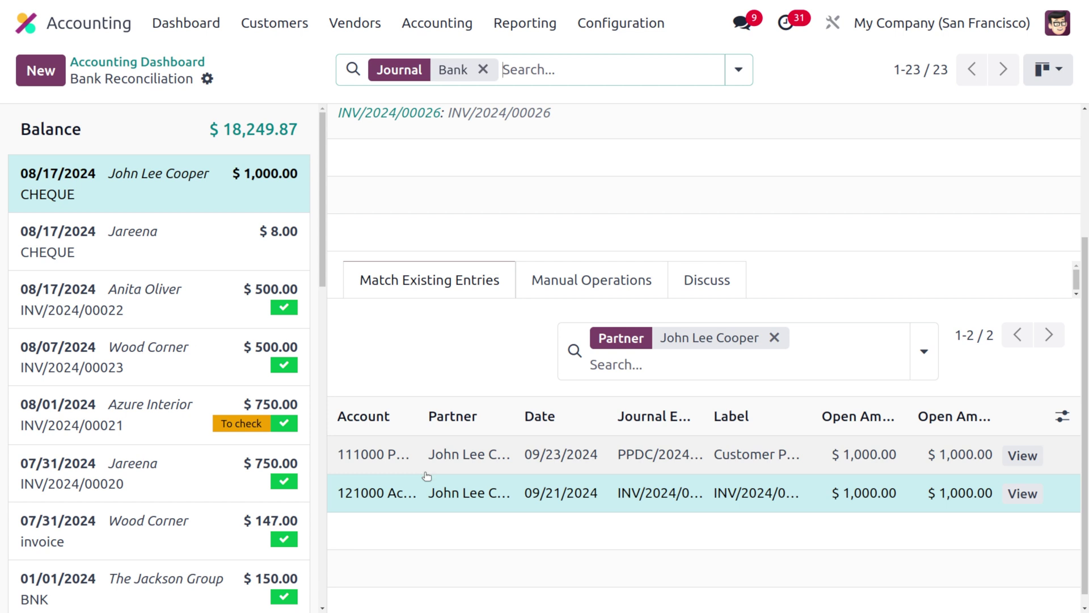
scroll(549, 379, "up", 3)
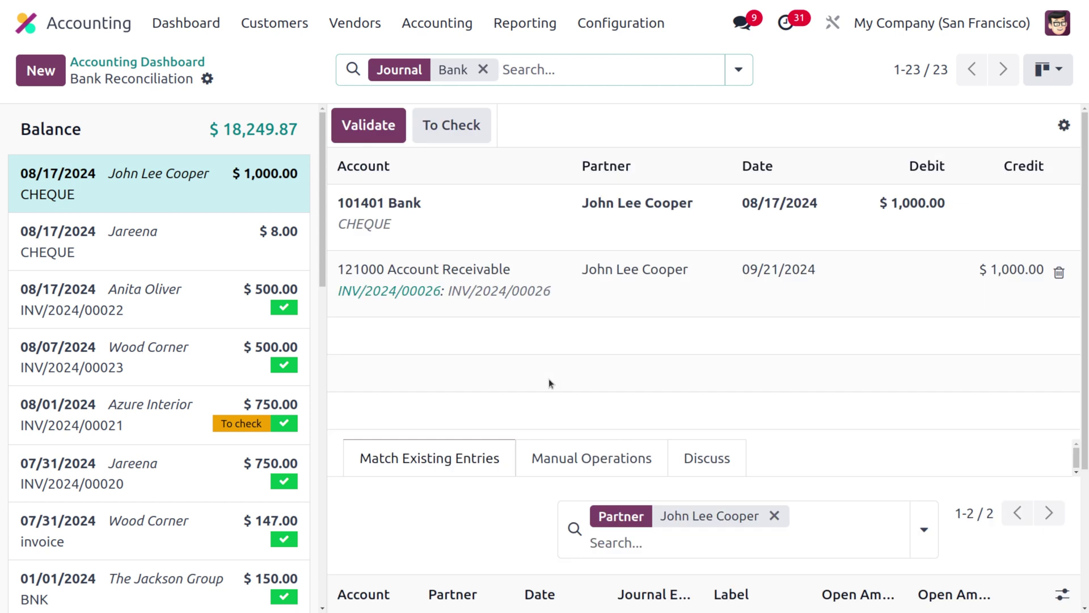
scroll(550, 379, "down", 3)
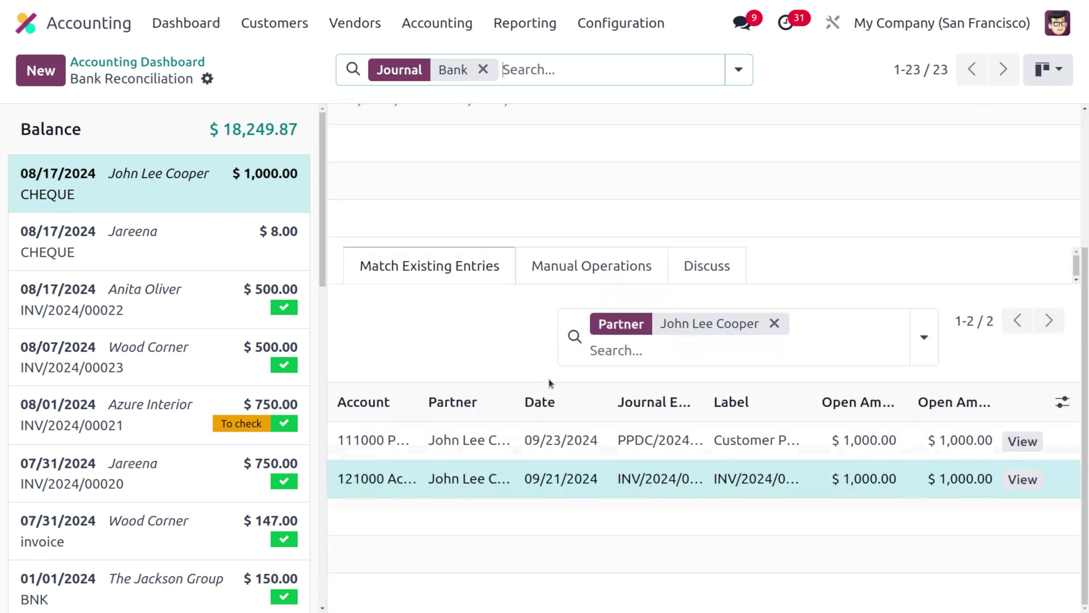
scroll(549, 379, "up", 3)
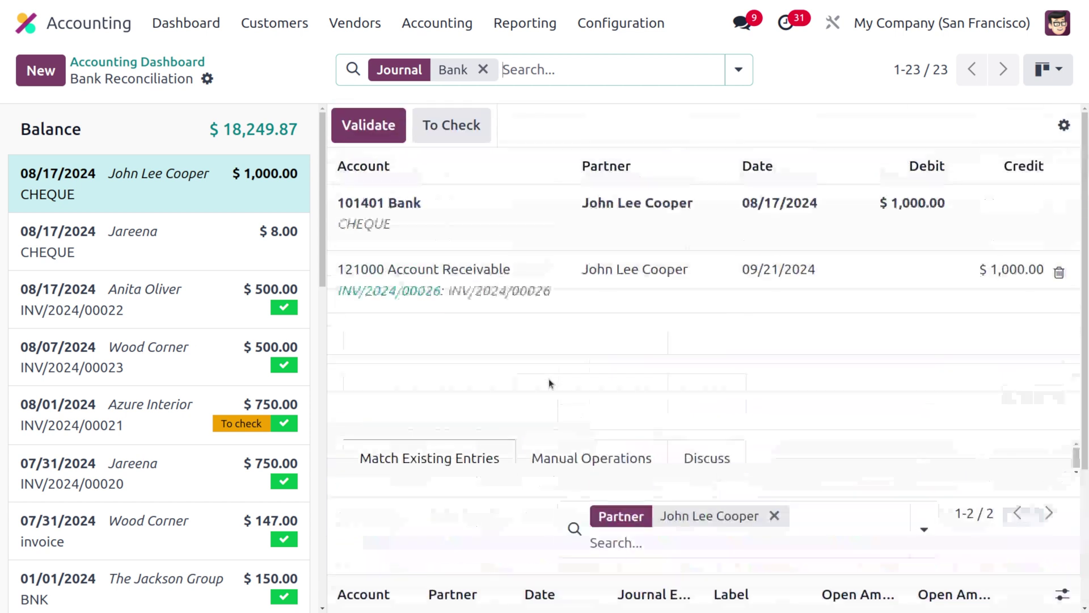
Validate the match of the customer's CHEQUE bank transaction with the invoice, and open the customer invoices list.
left_click(358, 130)
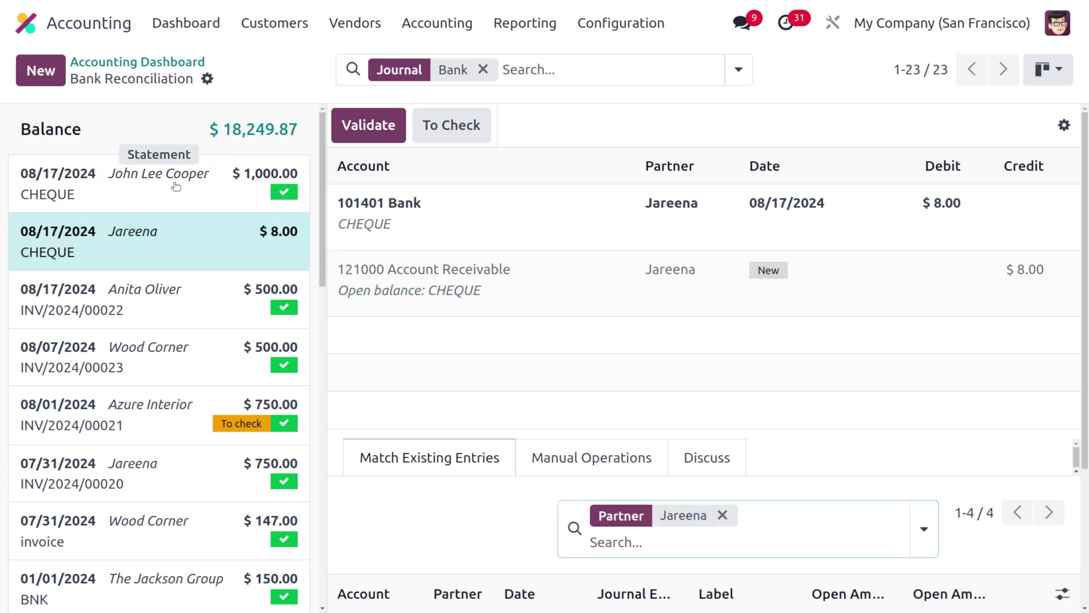
left_click(284, 34)
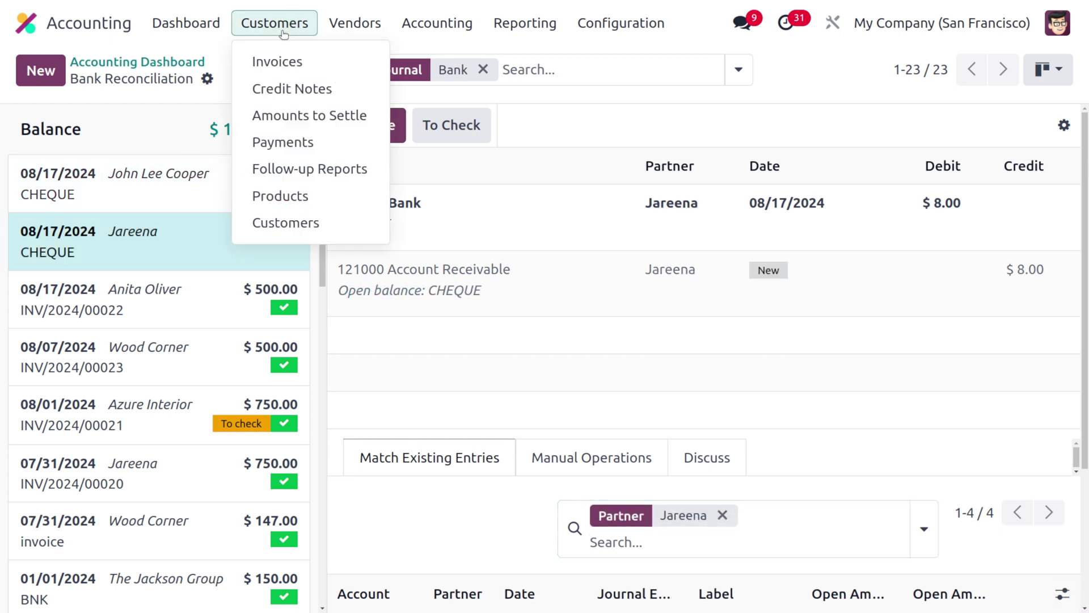
left_click(294, 59)
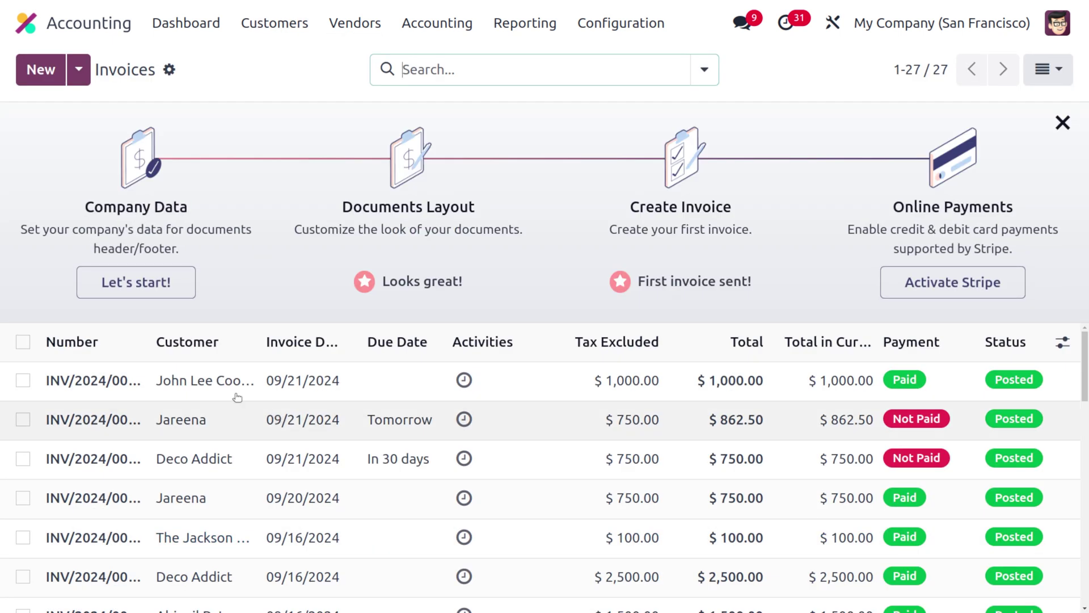